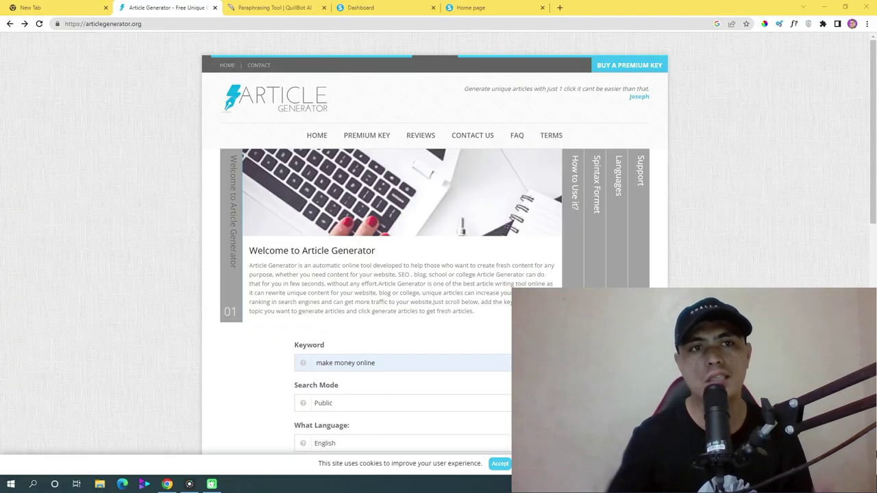
# Step: Load the Article Generator home page afresh at articlegenerator.org
pyautogui.click(111, 24)
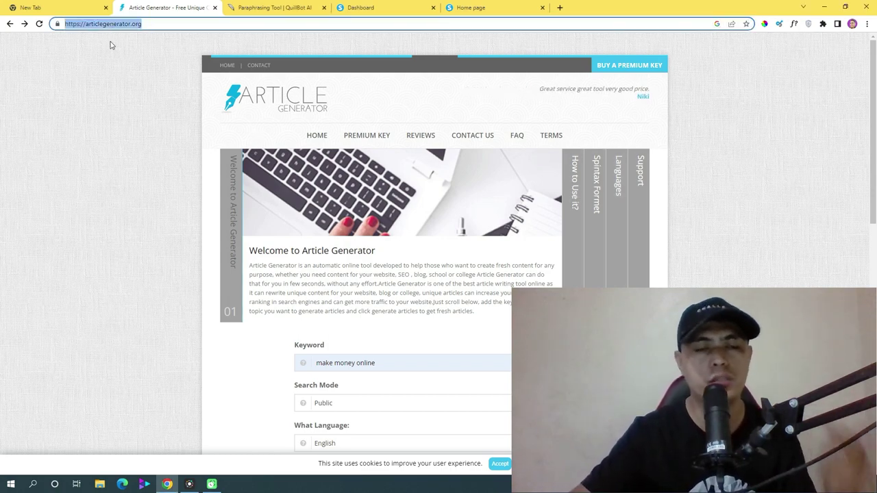
pyautogui.click(111, 45)
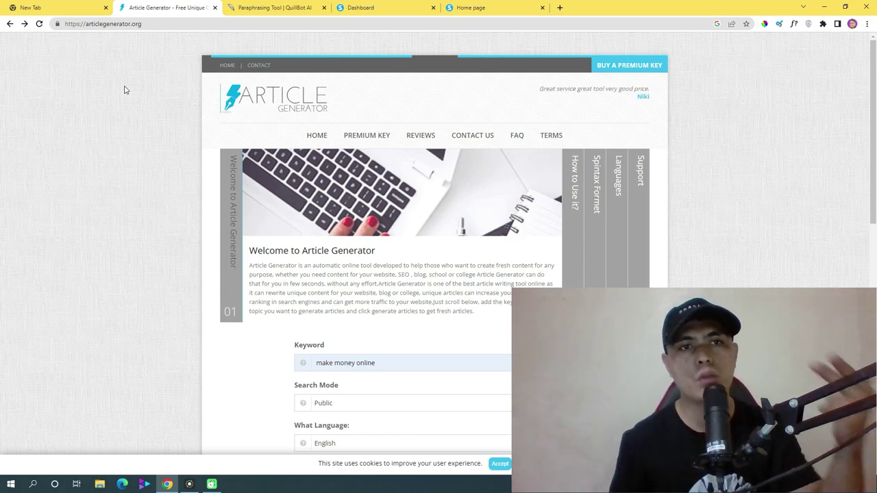
pyautogui.click(118, 23)
pyautogui.click(152, 23)
pyautogui.click(305, 136)
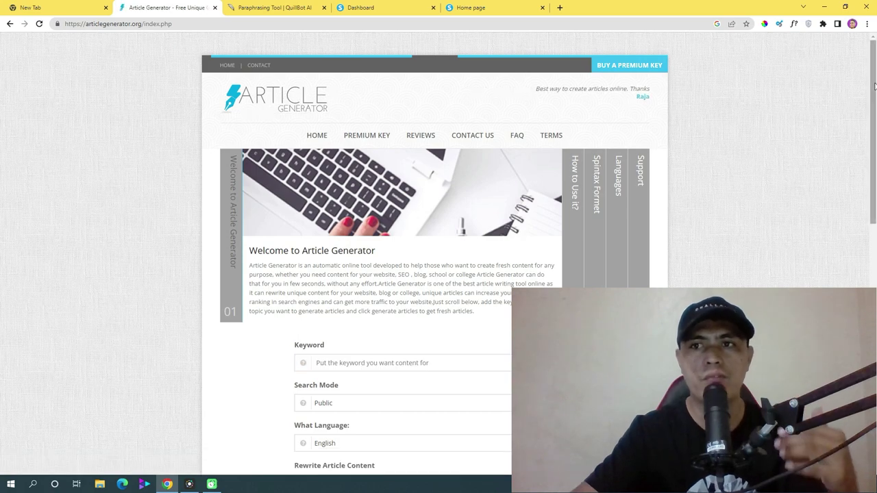
# Step: Enter "make money online" as the keyword in the article generation form
pyautogui.moveTo(873, 91); pyautogui.dragTo(875, 166)
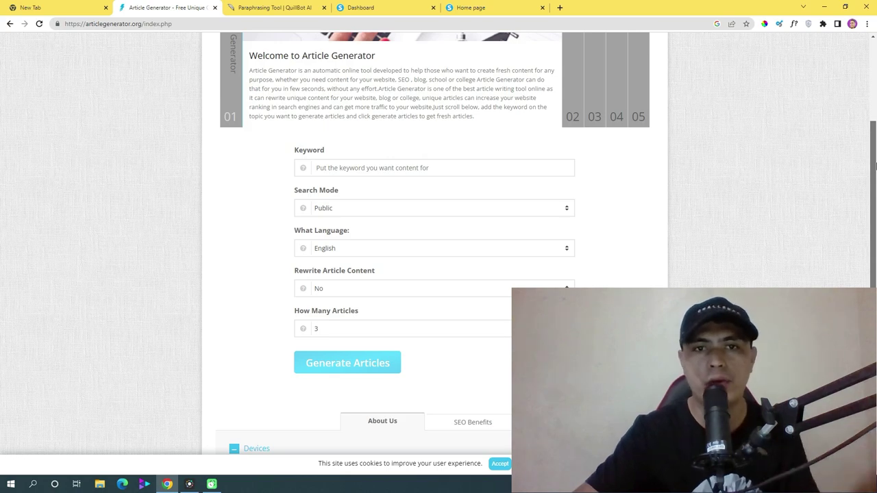
pyautogui.moveTo(875, 165)
pyautogui.mouseDown()
pyautogui.moveTo(875, 87)
pyautogui.moveTo(875, 163)
pyautogui.mouseUp()
pyautogui.click(399, 190)
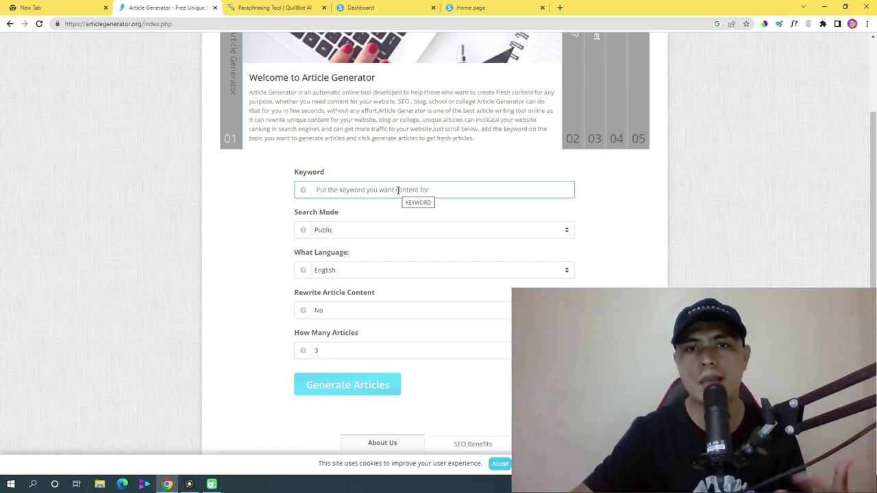
pyautogui.click(396, 190)
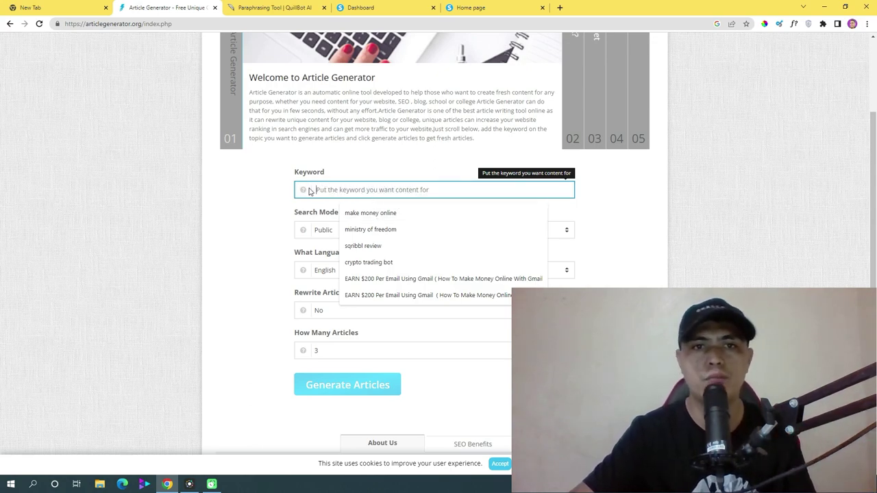
pyautogui.write('ma')
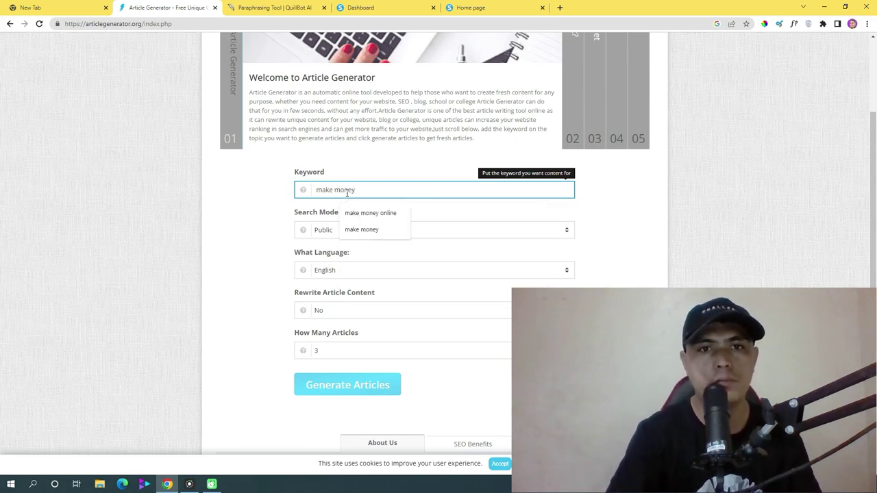
pyautogui.write('ke money')
pyautogui.click(384, 213)
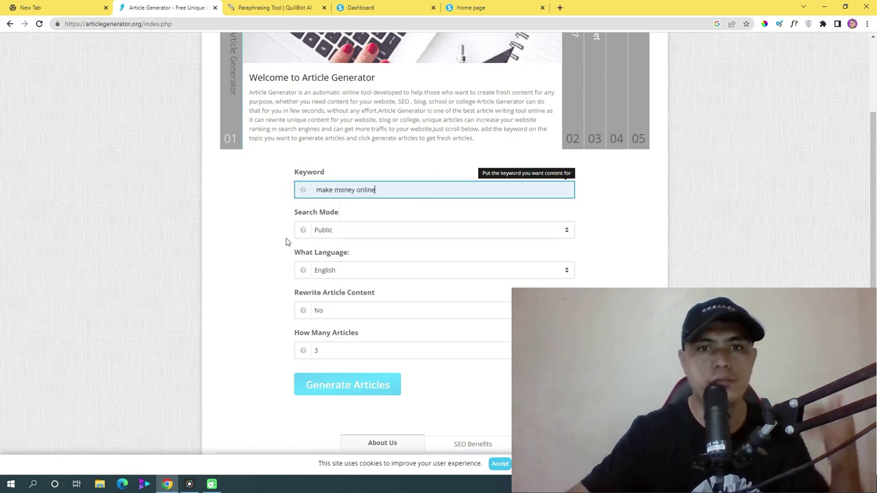
# Step: Choose Public as the search mode and English as the language for the generated articles
pyautogui.click(333, 231)
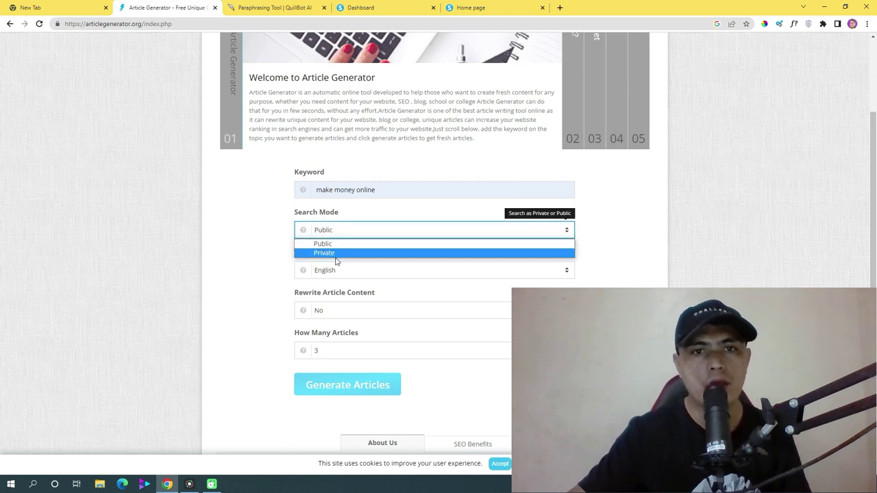
pyautogui.click(340, 245)
pyautogui.click(236, 227)
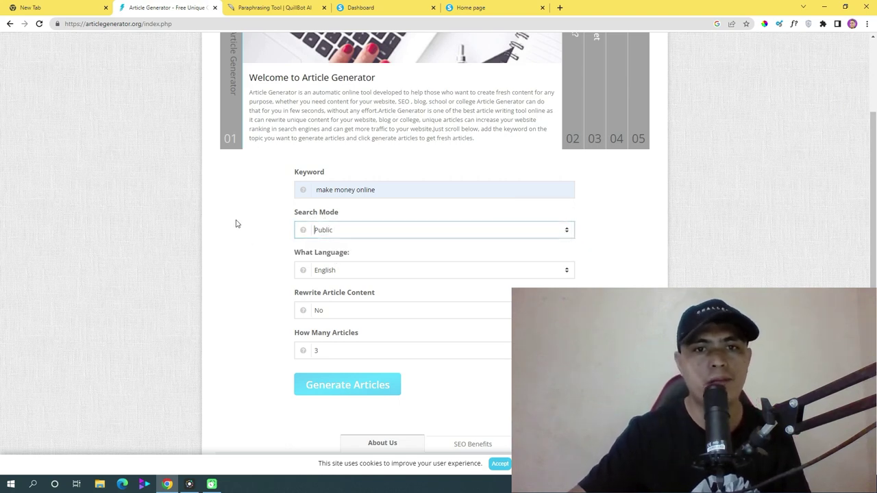
pyautogui.scroll(-1, 236, 229)
pyautogui.click(358, 229)
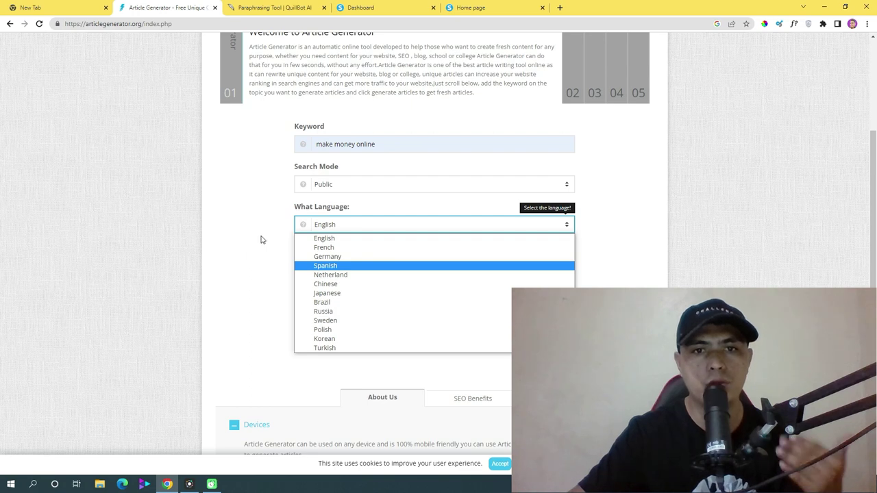
pyautogui.click(312, 240)
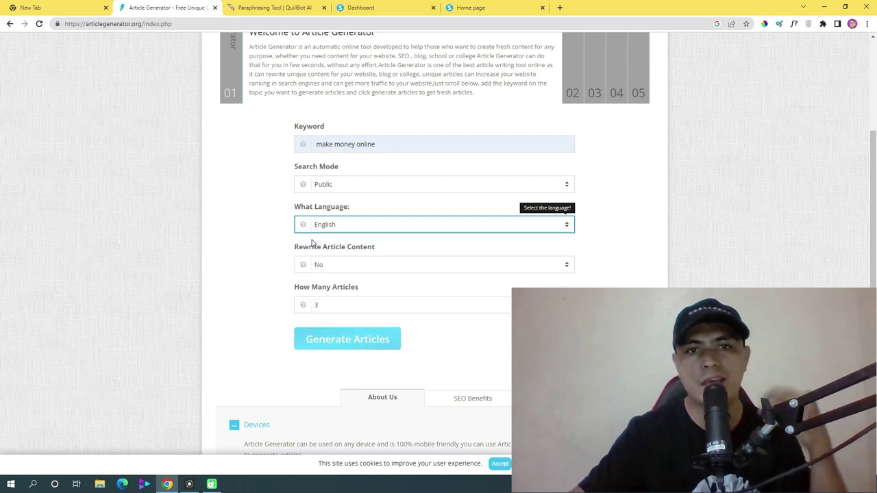
# Step: Try the "Yes make it unique" option for rewriting article content, and set it back to No
pyautogui.scroll(-1, 274, 257)
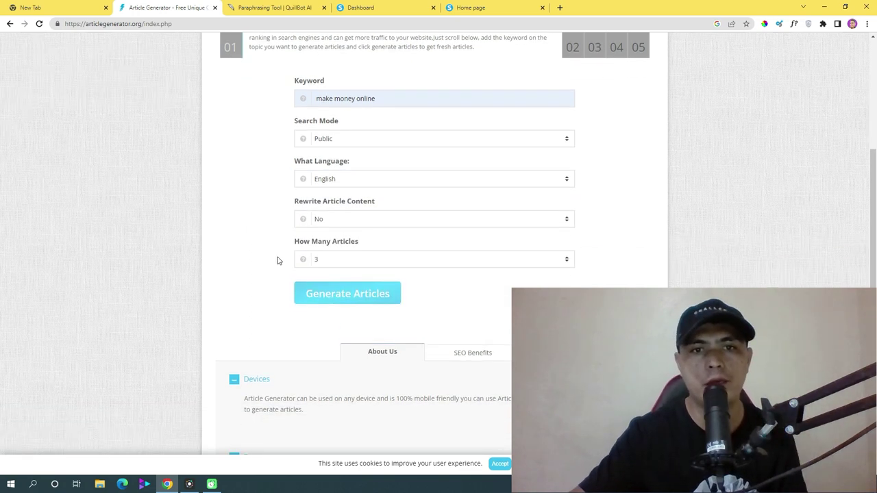
pyautogui.click(356, 220)
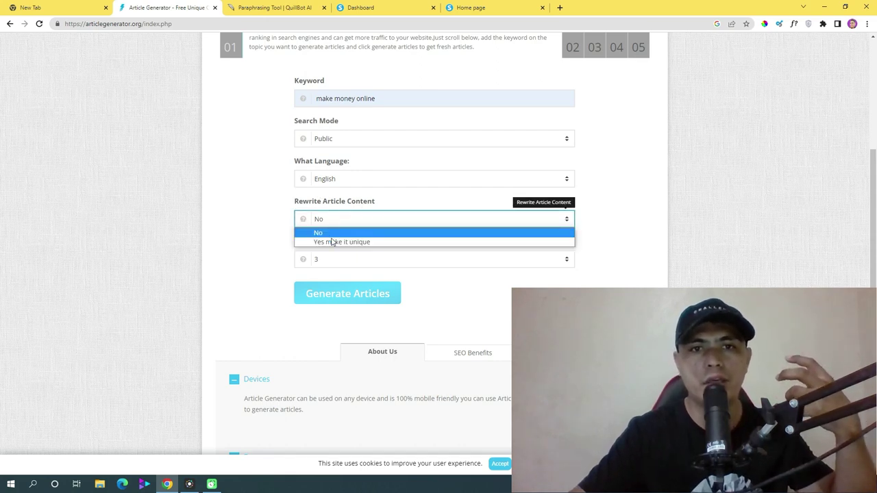
pyautogui.click(343, 234)
pyautogui.click(352, 219)
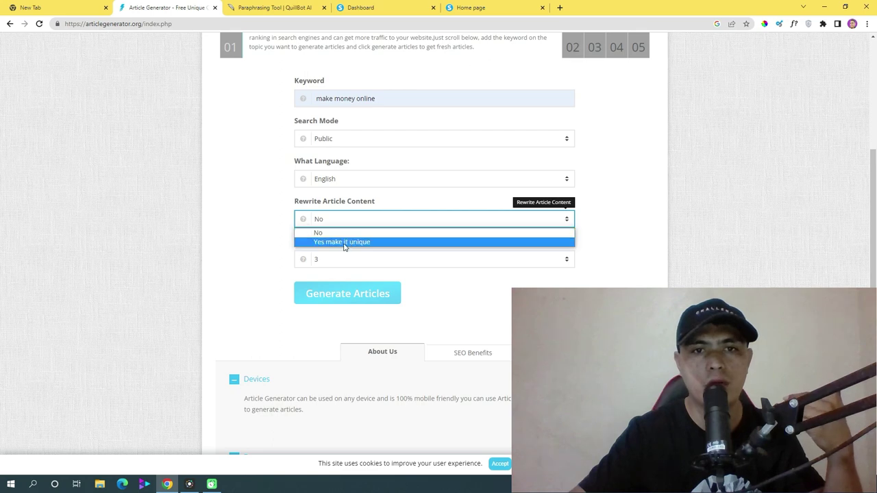
pyautogui.click(345, 242)
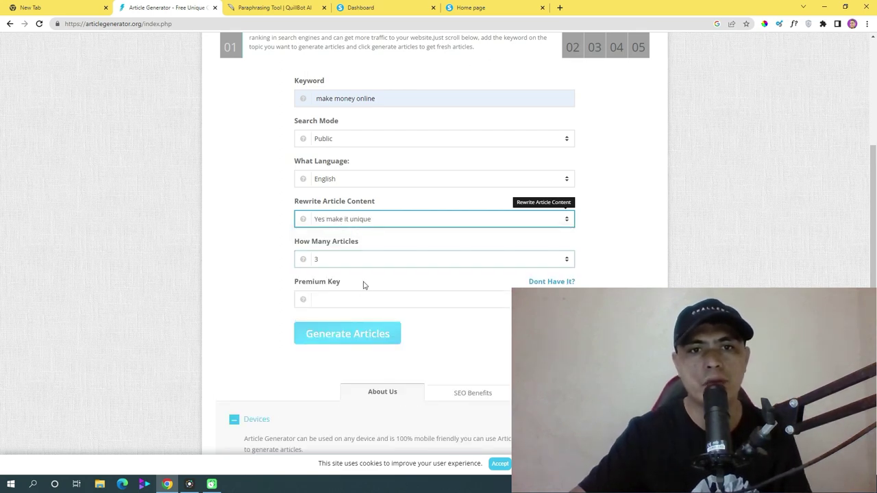
pyautogui.click(312, 306)
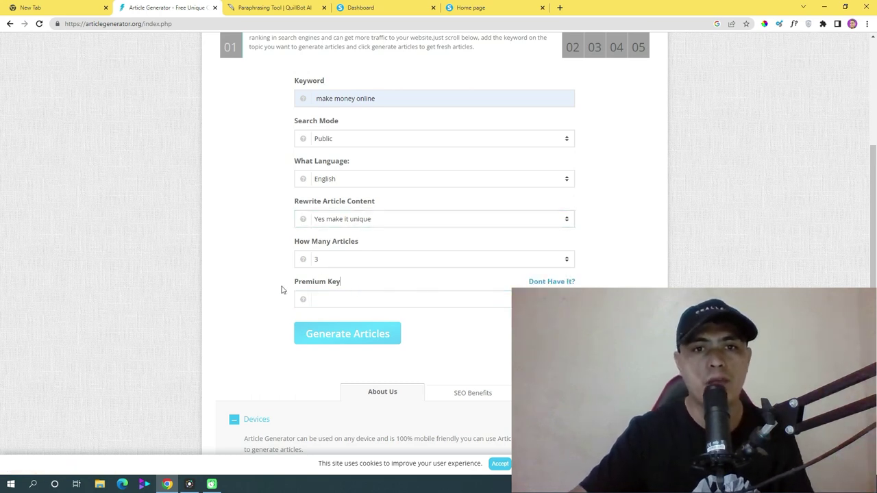
pyautogui.click(356, 229)
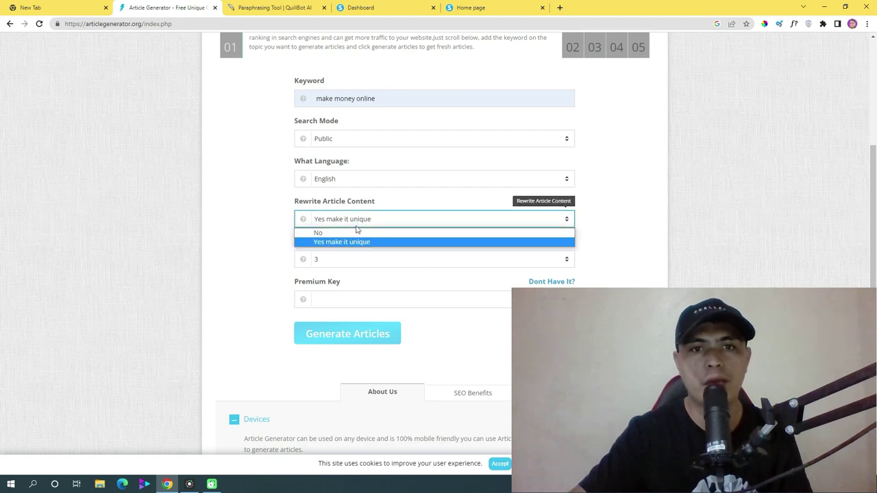
pyautogui.click(334, 233)
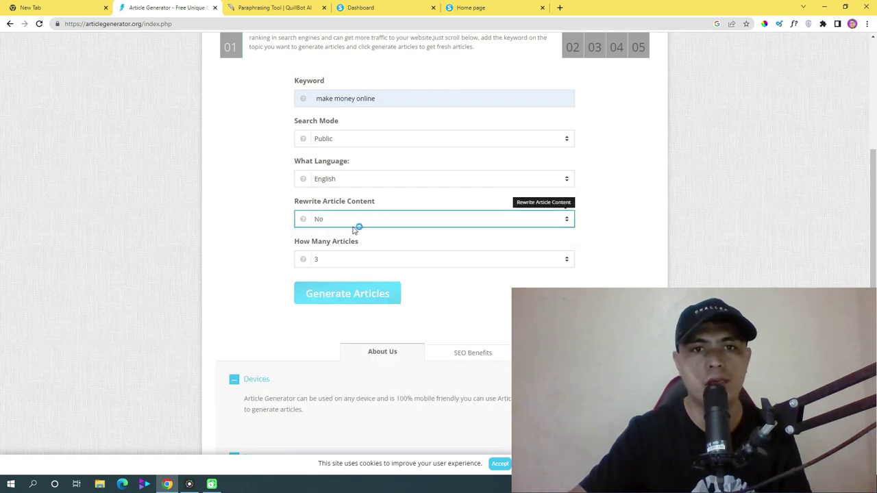
# Step: Choose 3 as the number of articles and generate them
pyautogui.click(333, 259)
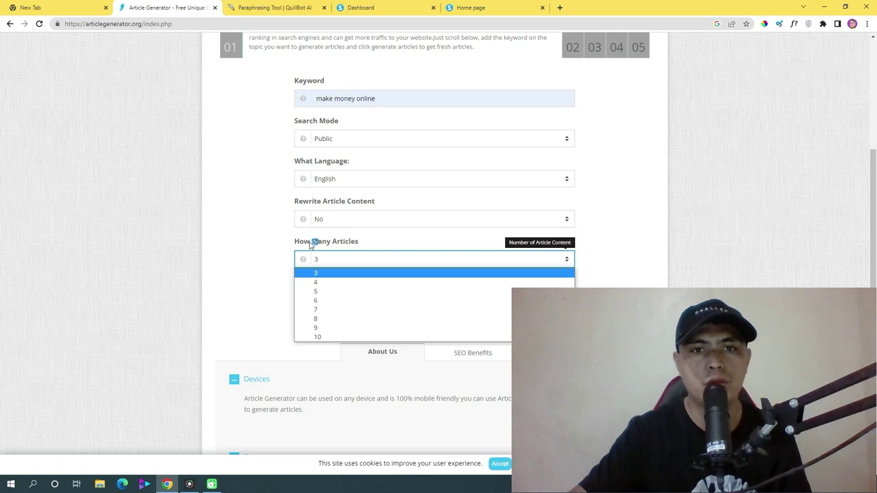
pyautogui.click(334, 272)
pyautogui.click(334, 264)
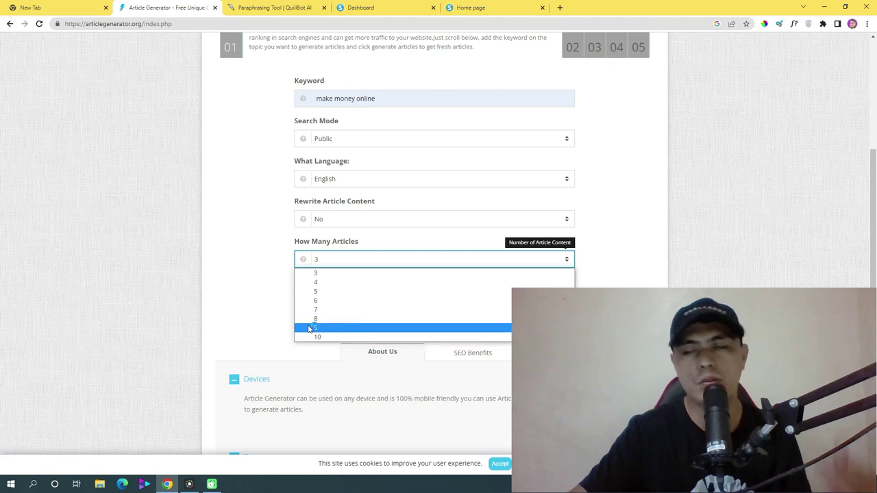
pyautogui.click(256, 281)
pyautogui.click(338, 264)
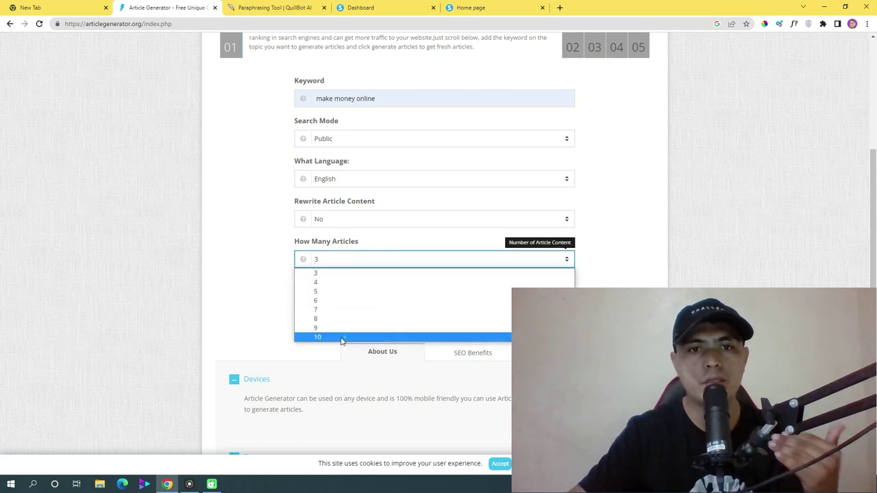
pyautogui.click(232, 277)
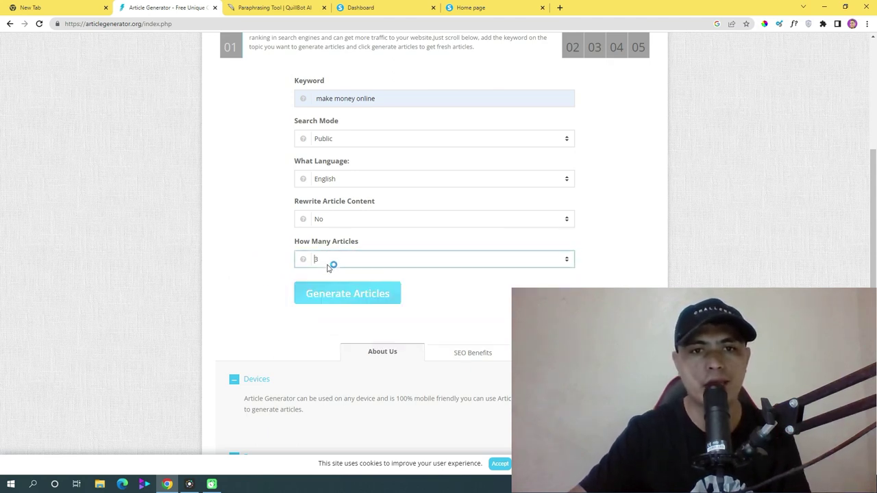
pyautogui.click(345, 294)
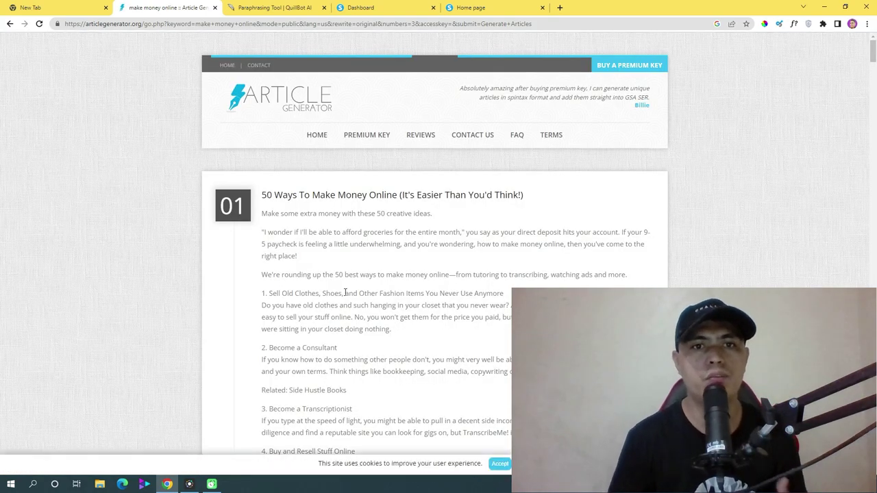
# Step: Examine the title and body text of the first generated article
pyautogui.moveTo(874, 51)
pyautogui.mouseDown()
pyautogui.moveTo(873, 89)
pyautogui.moveTo(873, 55)
pyautogui.mouseUp()
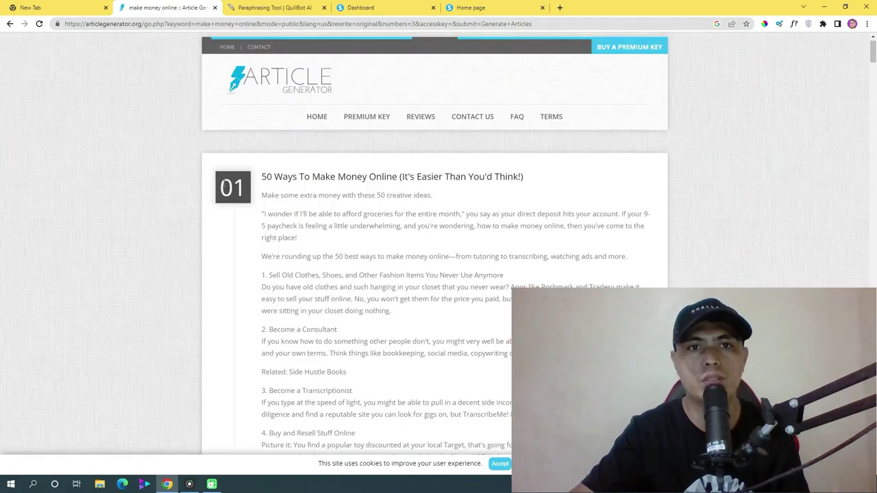
pyautogui.moveTo(263, 180); pyautogui.dragTo(524, 176)
pyautogui.click(513, 172)
pyautogui.moveTo(260, 214); pyautogui.dragTo(425, 463)
pyautogui.scroll(-1, 295, 308)
pyautogui.scroll(-4, 370, 367)
pyautogui.scroll(-2, 854, 114)
pyautogui.moveTo(873, 74); pyautogui.dragTo(872, 181)
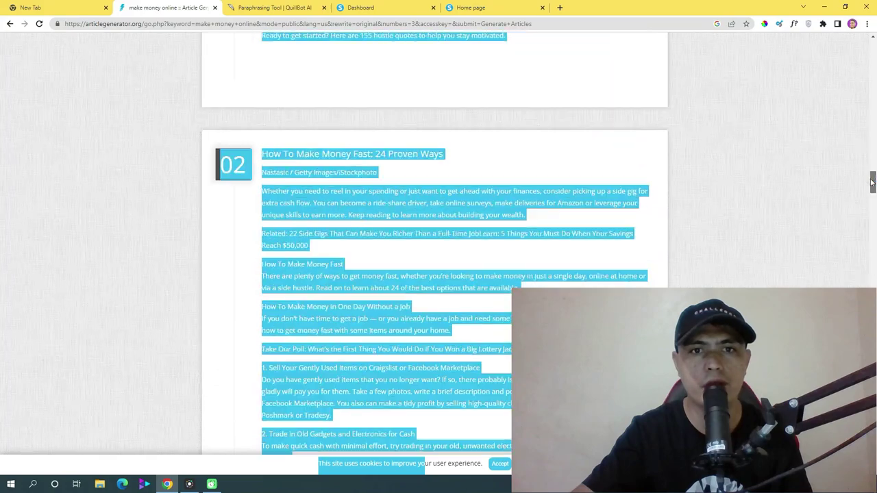
# Step: Examine the titles and content of the second and third generated articles
pyautogui.click(256, 203)
pyautogui.moveTo(268, 154); pyautogui.dragTo(462, 158)
pyautogui.click(461, 159)
pyautogui.moveTo(873, 182); pyautogui.dragTo(876, 373)
pyautogui.scroll(1, 514, 165)
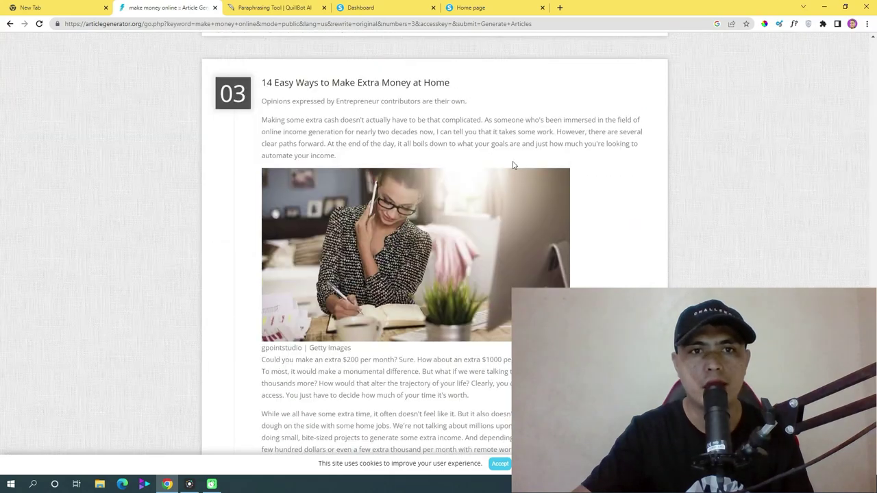
pyautogui.moveTo(283, 84); pyautogui.dragTo(450, 83)
pyautogui.click(479, 88)
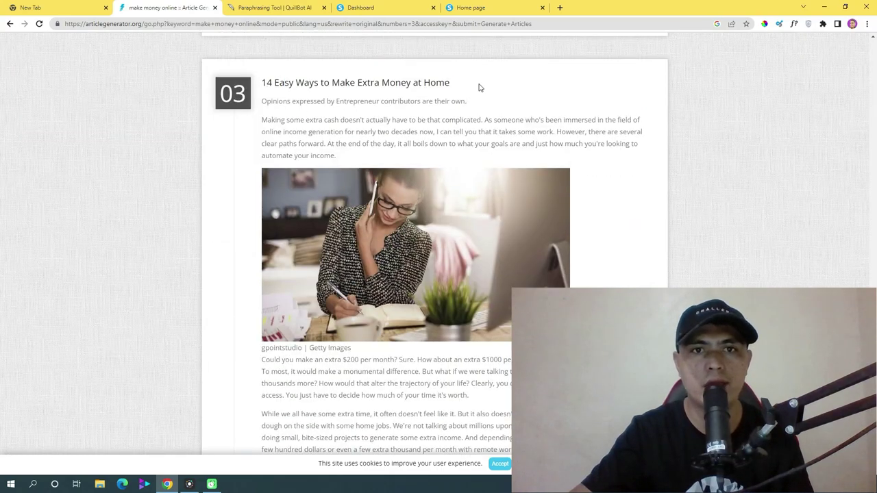
pyautogui.scroll(-15, 873, 184)
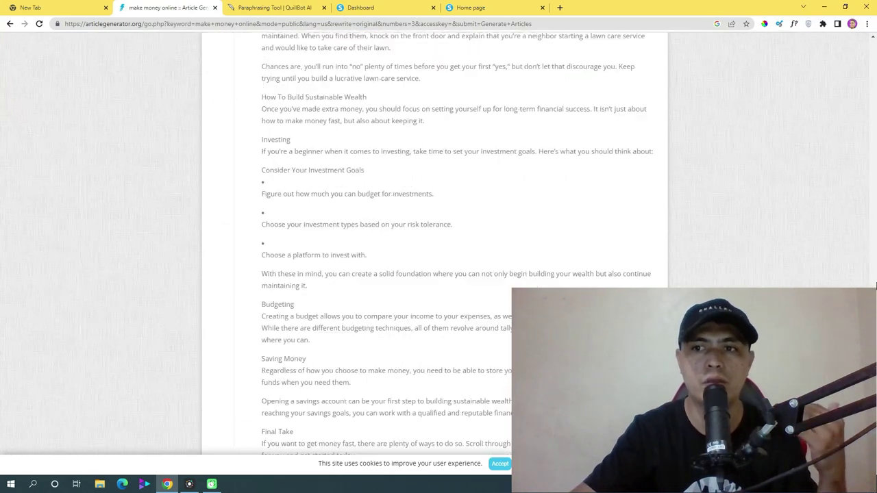
# Step: Copy the first article's opening text, from the intro line through idea 1, and paste it into QuillBot's Paraphraser
pyautogui.moveTo(874, 183); pyautogui.dragTo(874, 41)
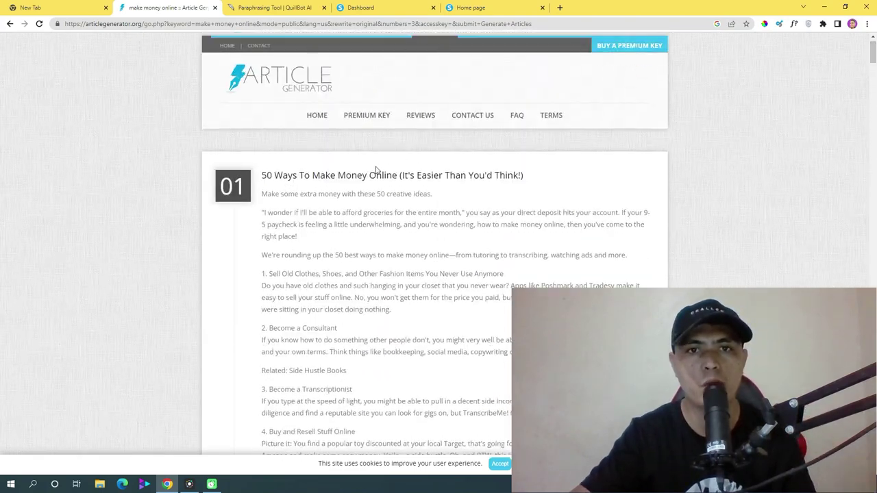
pyautogui.moveTo(266, 175); pyautogui.dragTo(525, 176)
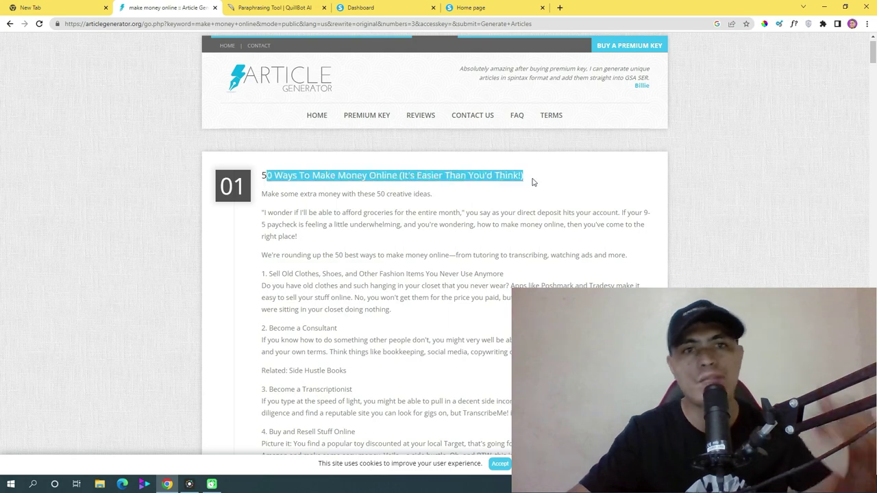
pyautogui.click(372, 196)
pyautogui.moveTo(262, 178); pyautogui.dragTo(524, 177)
pyautogui.moveTo(261, 195); pyautogui.dragTo(348, 466)
pyautogui.scroll(-3, 358, 355)
pyautogui.moveTo(358, 355); pyautogui.dragTo(438, 411)
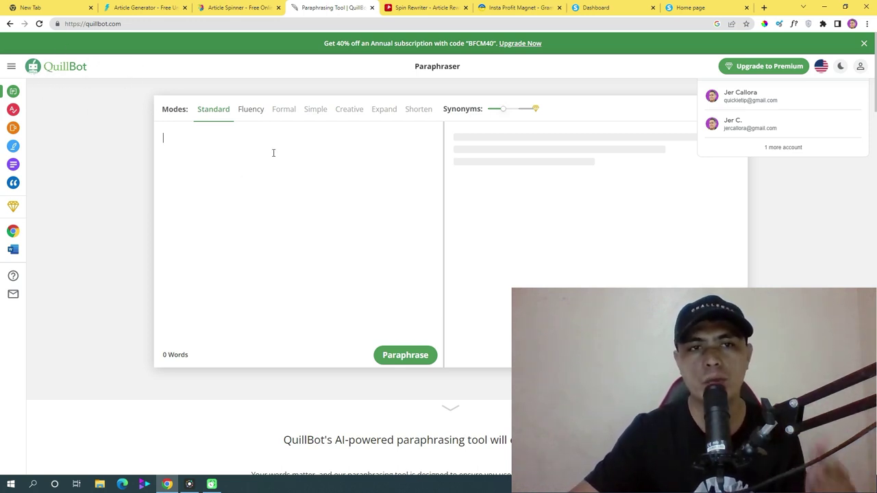
pyautogui.write('Make some extra money with these 50 creative ideas.   "I wonder if I\'ll be able to afford groceries for the entire month," you say as your direct deposit hits your account. If your 9-5 paycheck is feeling a little underwhelming, and you\'re wondering, how to make money online, then you\'ve come to the right place!  We\'re rounding up the 50 best ways to make money online—from tutoring to transcribing, watching ads and more.  1. Sell Old Clothes, Shoes, and Other Fashion Items You Never Use Anymore Do you have old clothes and such hanging in your closet that you never wear? Apps like Poshmark and Tradesy make it easy to sell your stuff online. No, you won\'t get them for the price you paid, but you\'ll make more from them than if they were sitting in your closet doing nothing.')
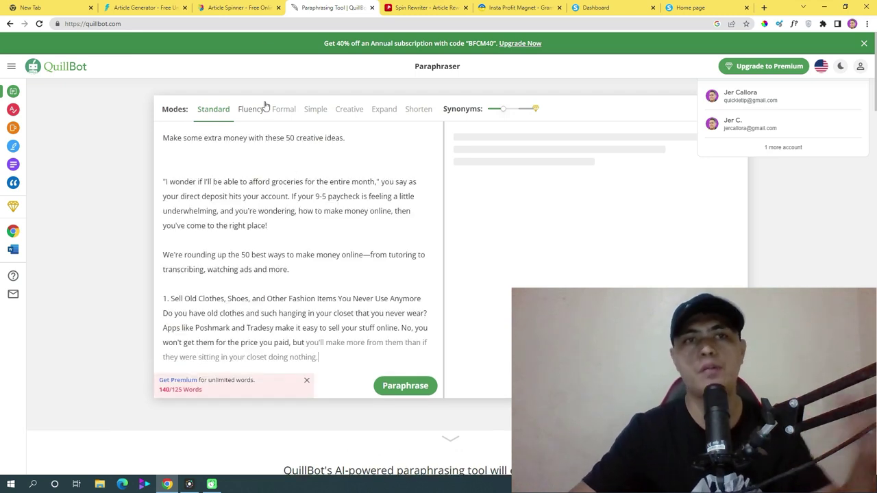
# Step: View the alternative rewriting tools already open, Article Spinner and Spin Rewriter
pyautogui.click(250, 8)
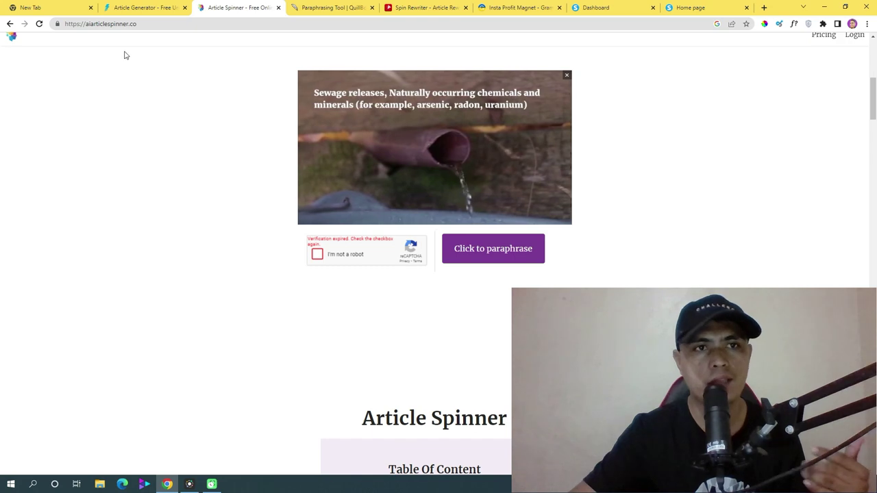
pyautogui.click(405, 8)
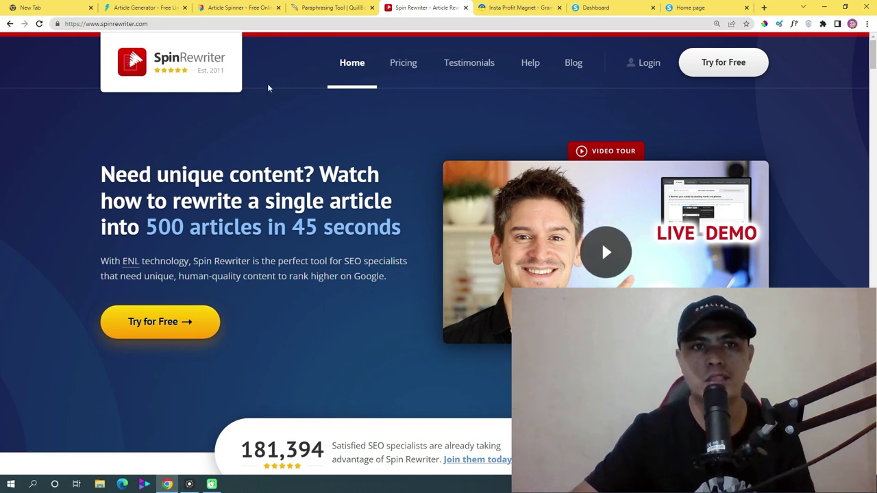
# Step: Return to QuillBot and paraphrase the pasted article opening in Standard mode
pyautogui.click(306, 12)
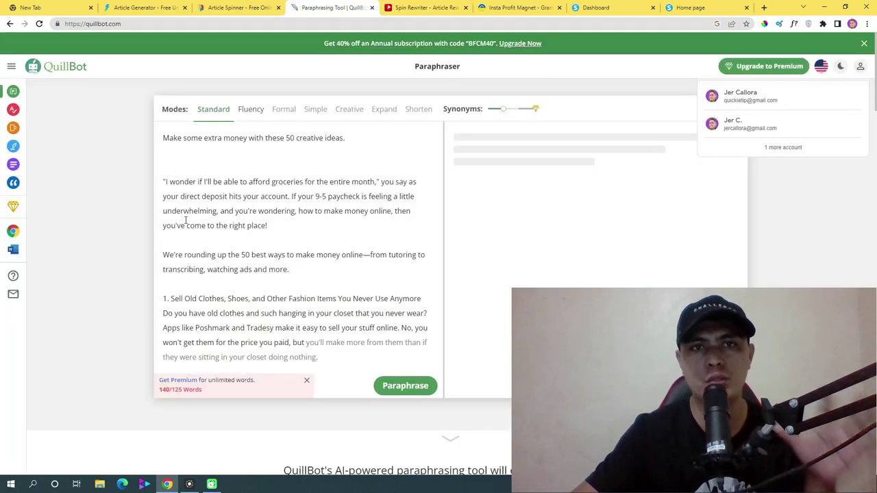
pyautogui.click(424, 364)
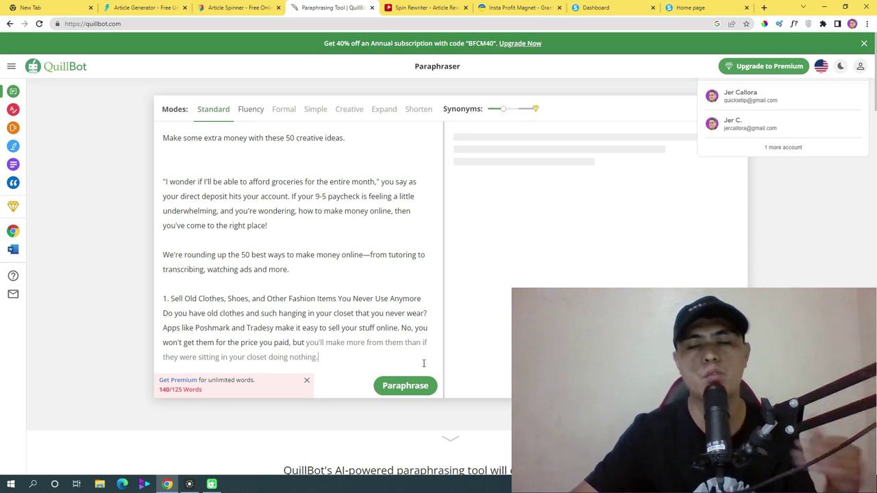
pyautogui.click(422, 389)
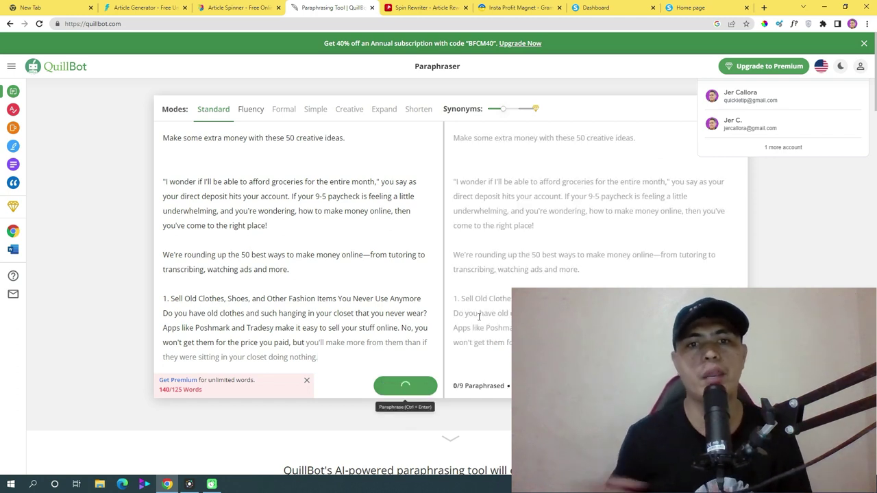
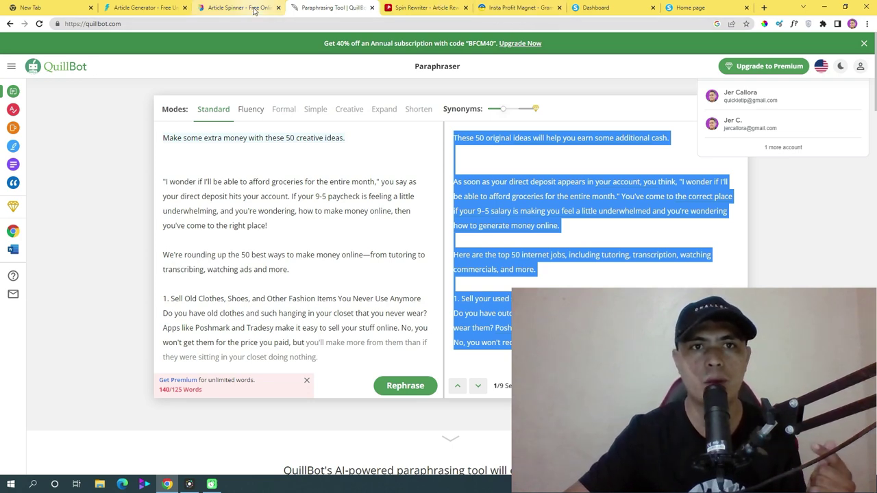
# Step: Switch to the Insta Profit Magnet document in Grammarly and accept the ", and" and "in building" corrections in the opening paragraph
pyautogui.click(511, 10)
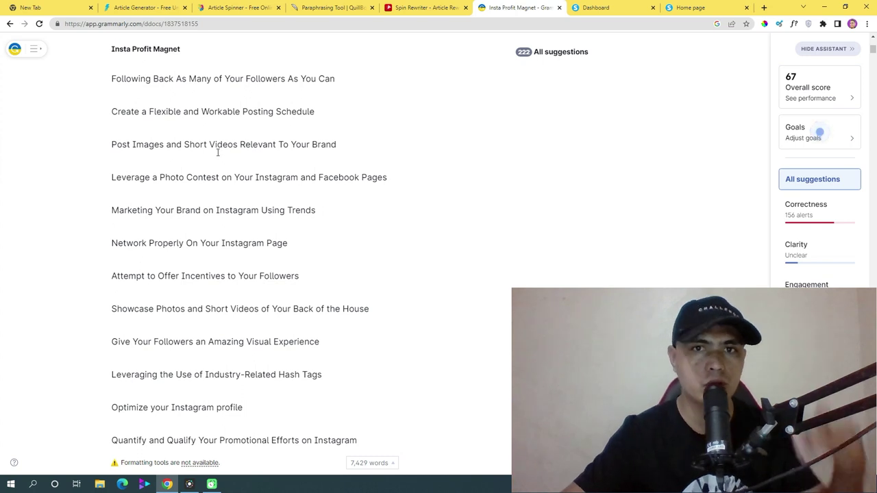
pyautogui.scroll(5, 218, 152)
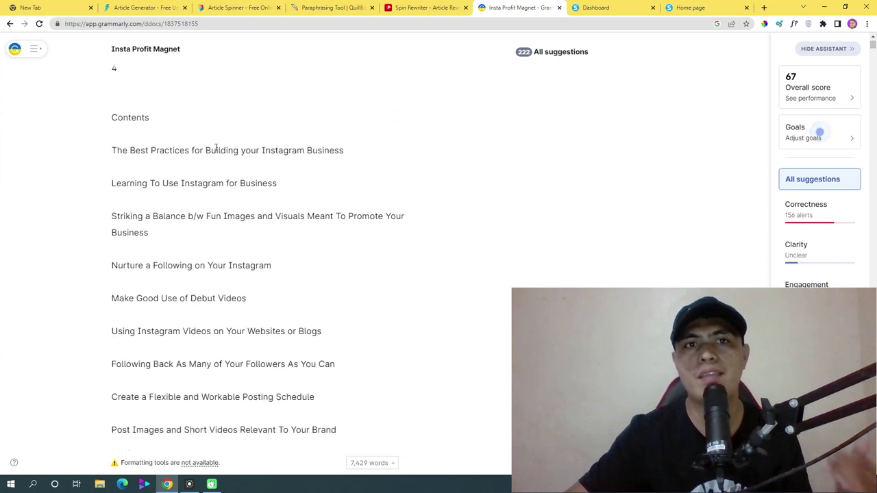
pyautogui.scroll(1, 216, 148)
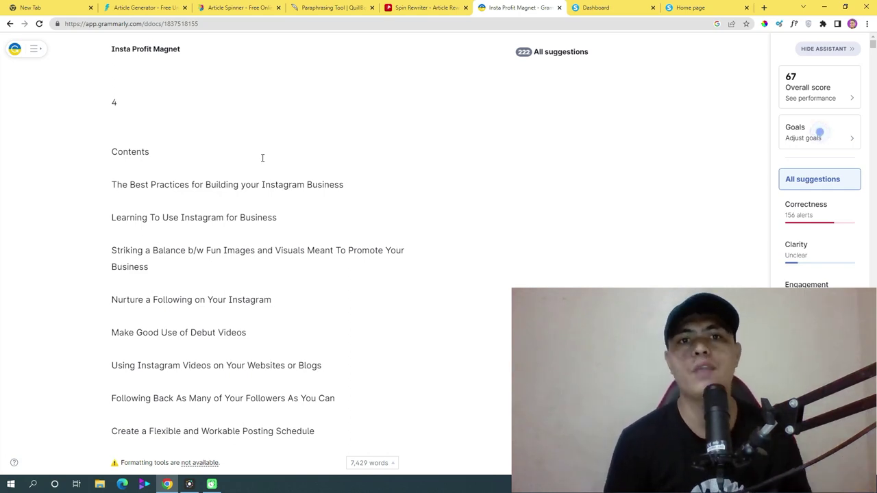
pyautogui.scroll(-12, 262, 158)
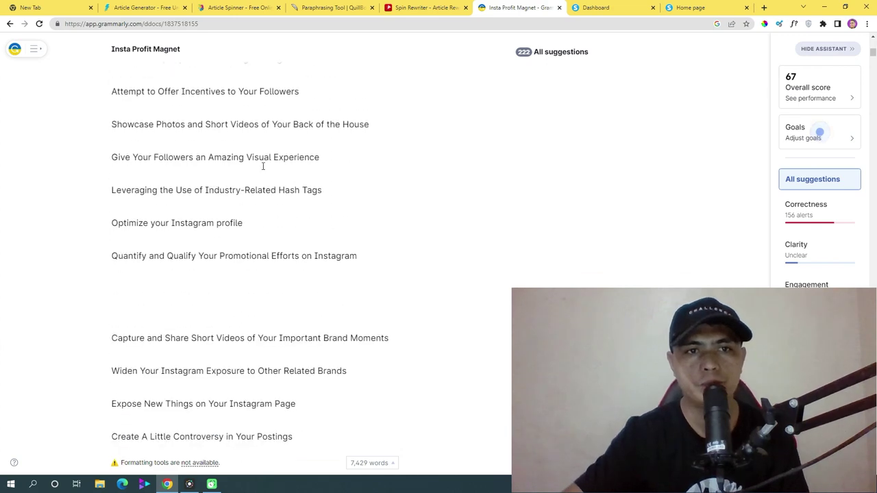
pyautogui.scroll(-10, 263, 166)
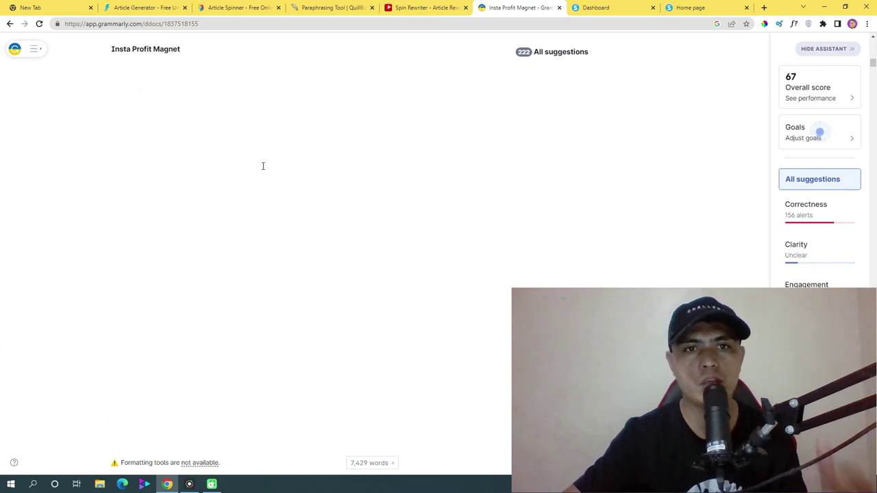
pyautogui.scroll(-6, 379, 218)
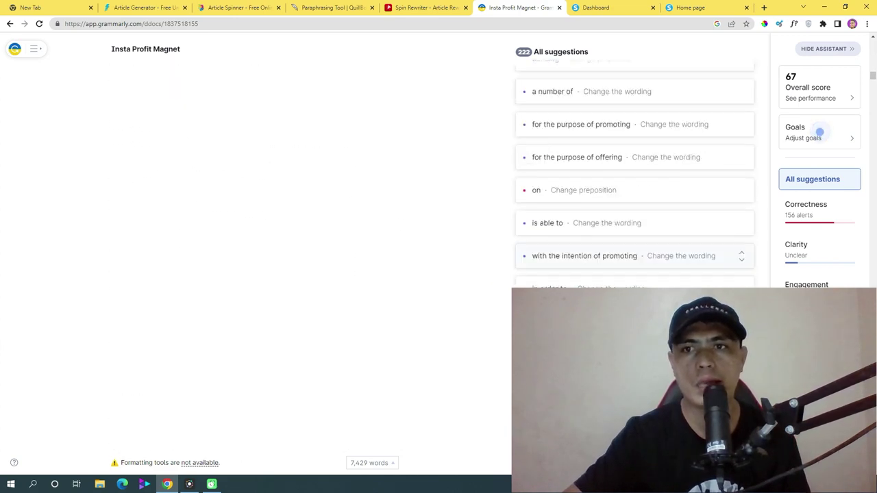
pyautogui.scroll(2, 449, 276)
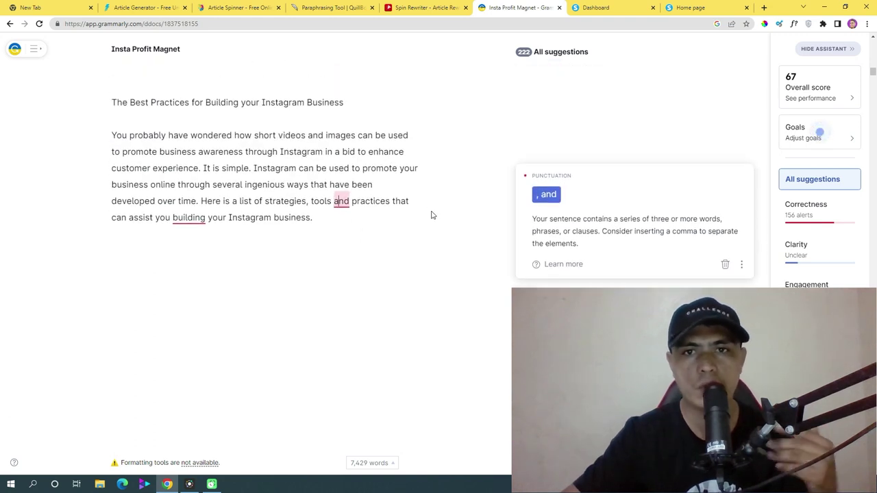
pyautogui.click(548, 196)
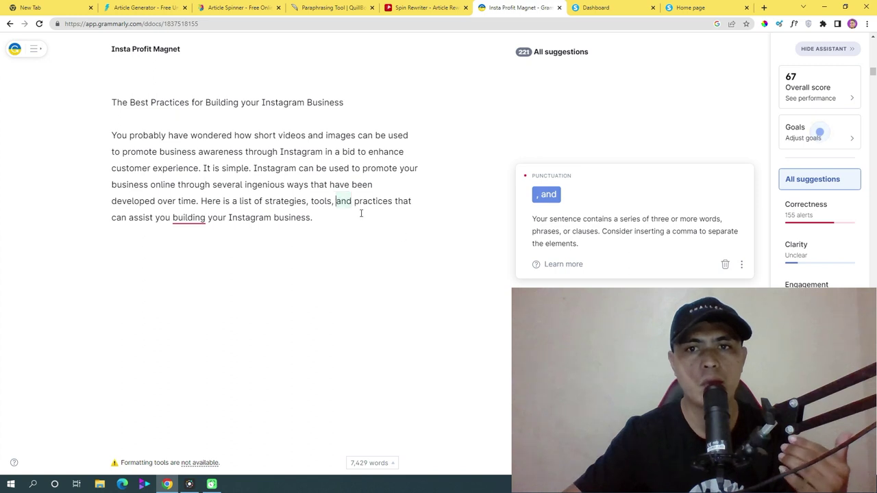
pyautogui.click(184, 219)
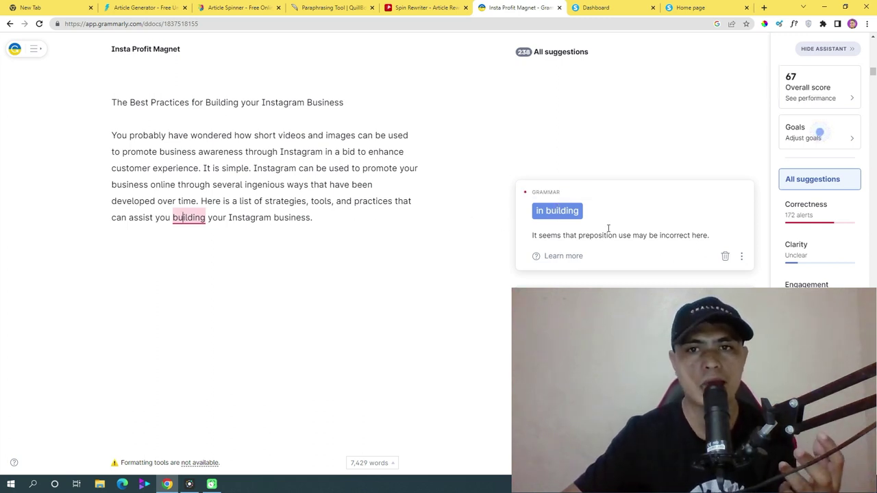
pyautogui.click(555, 217)
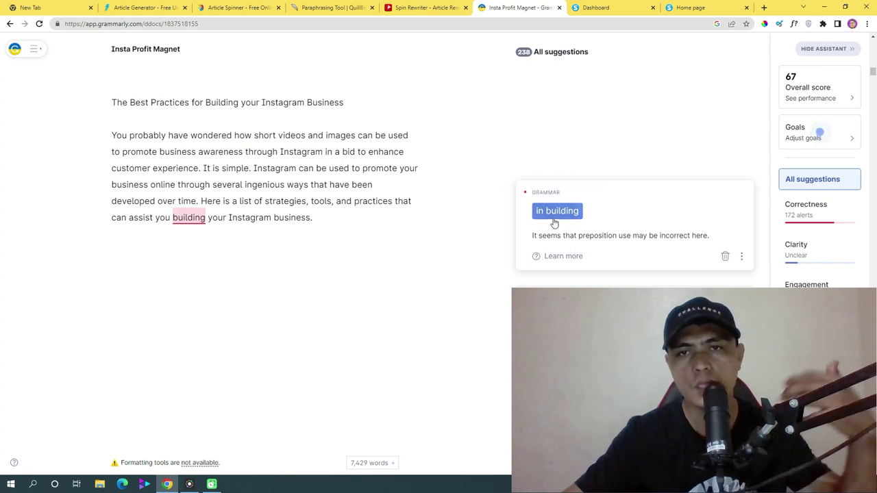
# Step: Shorten "for the purpose of promoting" to "to promote" and "for the purpose of offering" to "to offer" using the conciseness suggestions
pyautogui.scroll(-10, 358, 218)
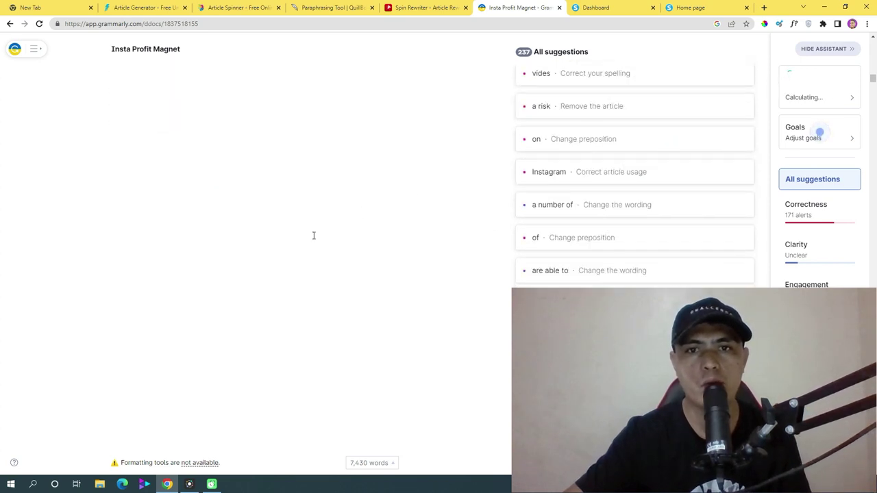
pyautogui.scroll(-2, 314, 235)
pyautogui.scroll(2, 313, 235)
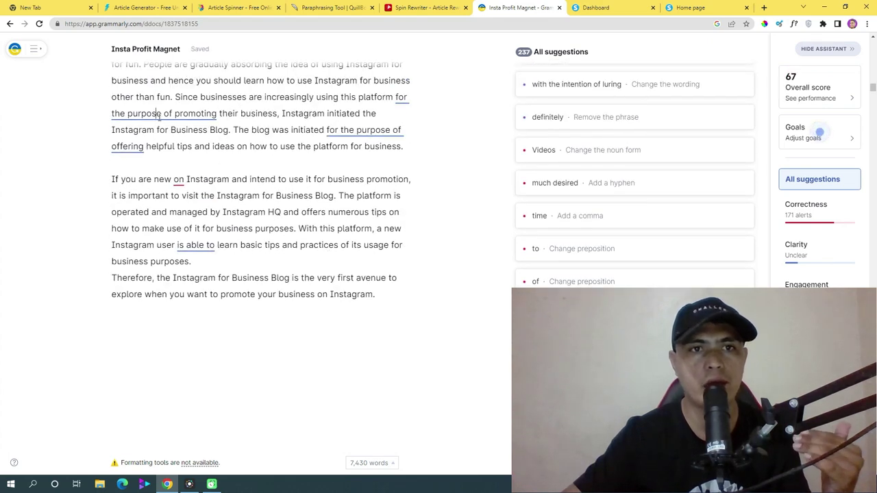
pyautogui.click(159, 115)
pyautogui.scroll(1, 175, 140)
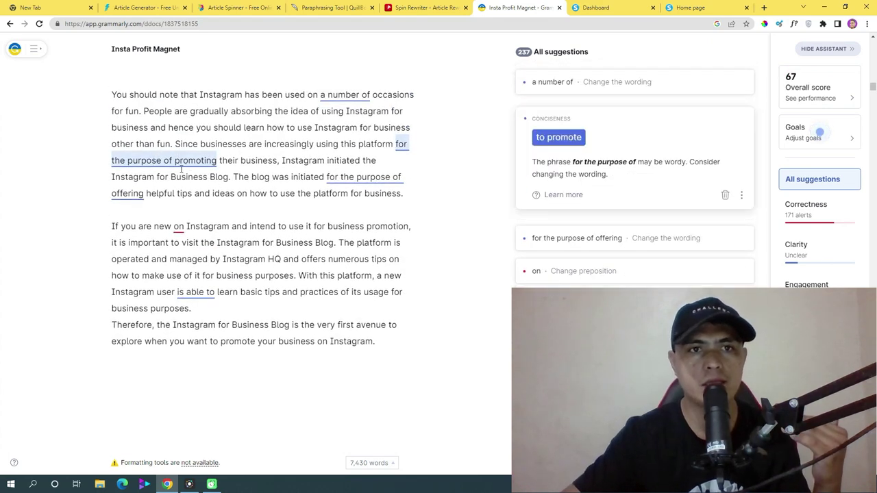
pyautogui.click(558, 138)
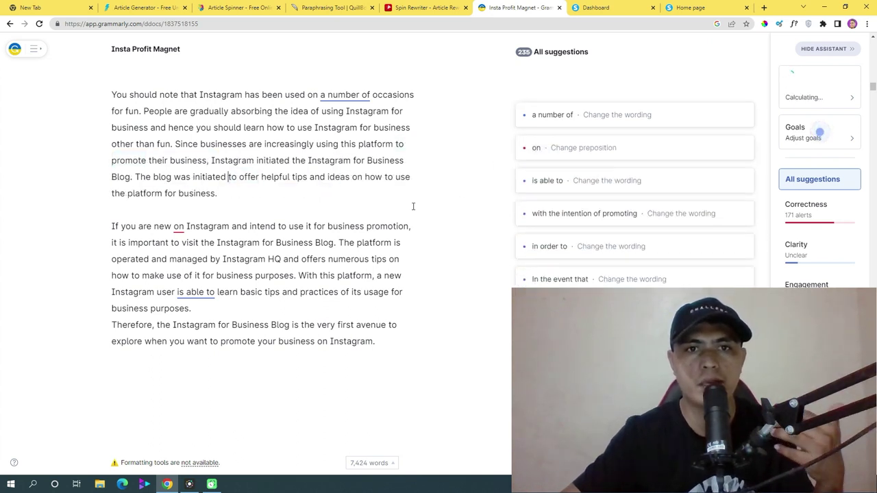
# Step: Replace "a number of" with "several" and "is able to" with "can" using the suggested rewordings
pyautogui.click(336, 94)
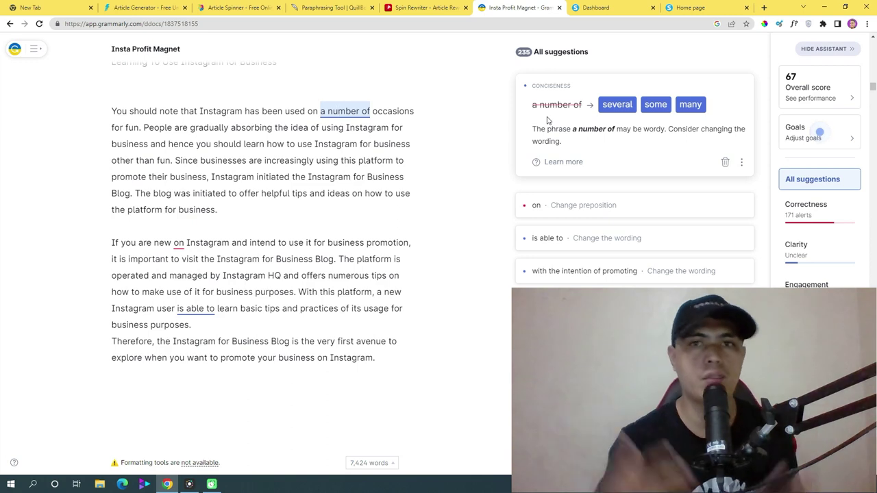
pyautogui.click(617, 106)
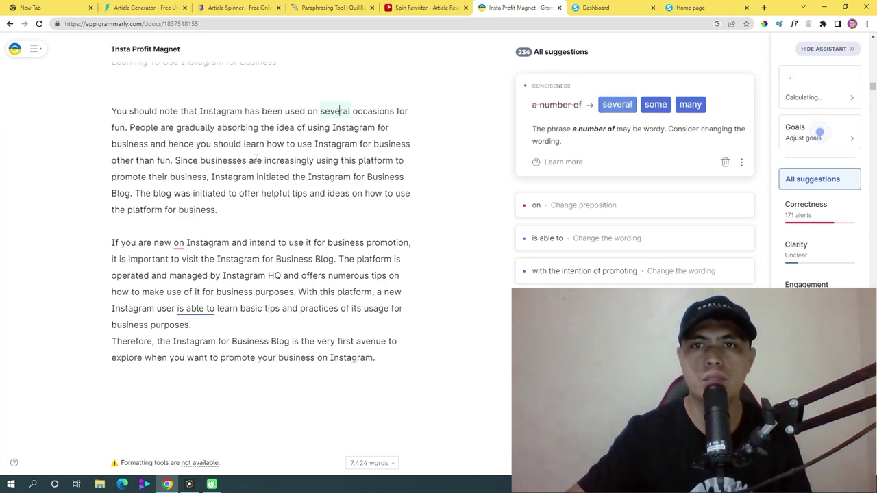
pyautogui.scroll(-2, 274, 220)
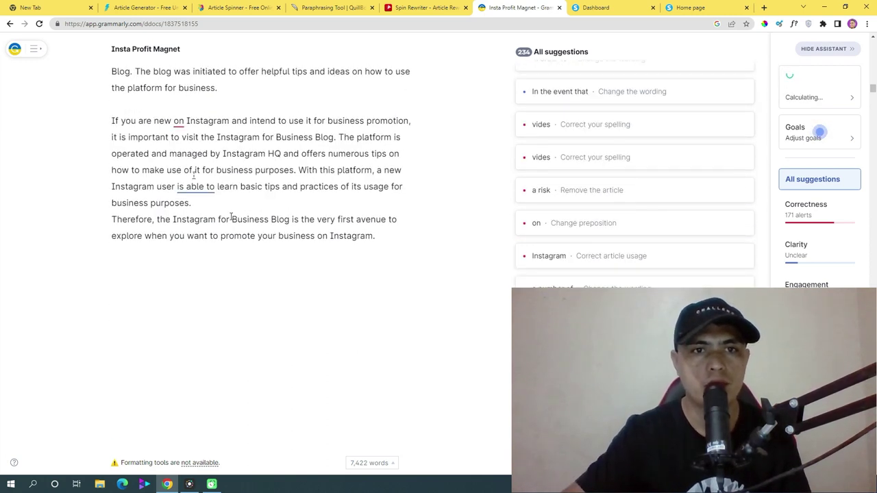
pyautogui.click(195, 186)
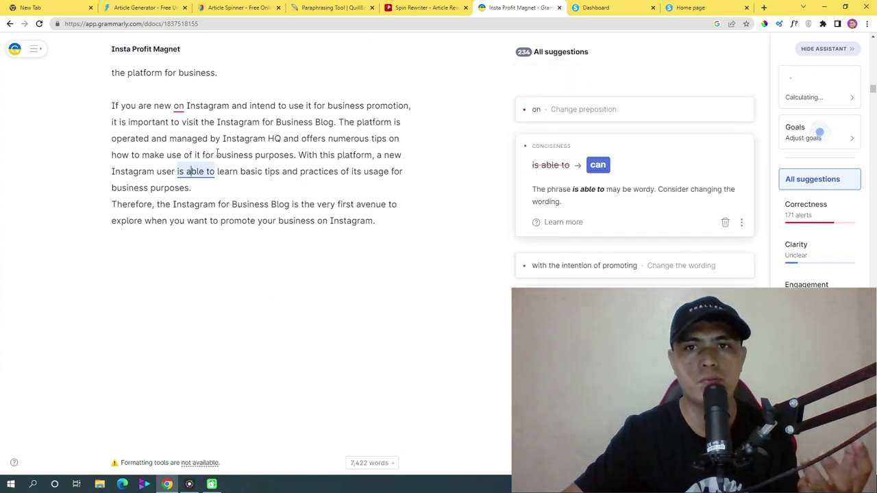
pyautogui.click(593, 167)
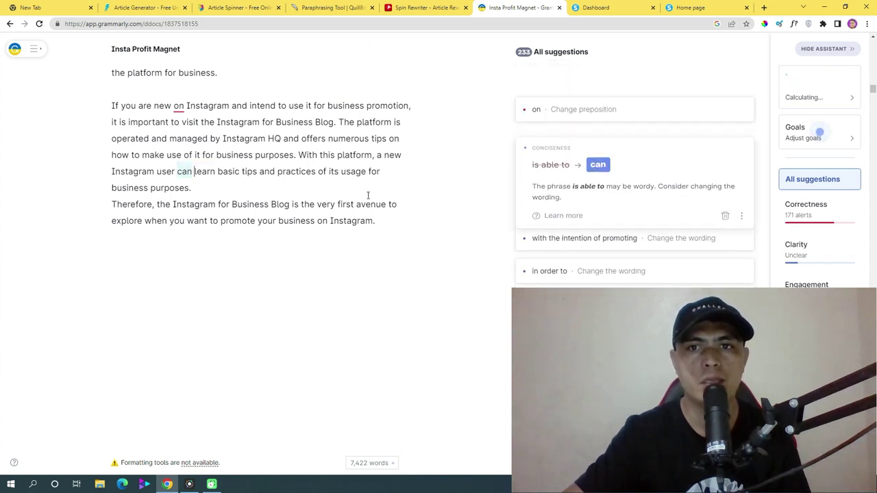
# Step: Select the document's entire corrected text and copy it
pyautogui.hotkey('ctrl', 'a')
pyautogui.rightClick(287, 144)
pyautogui.click(356, 184)
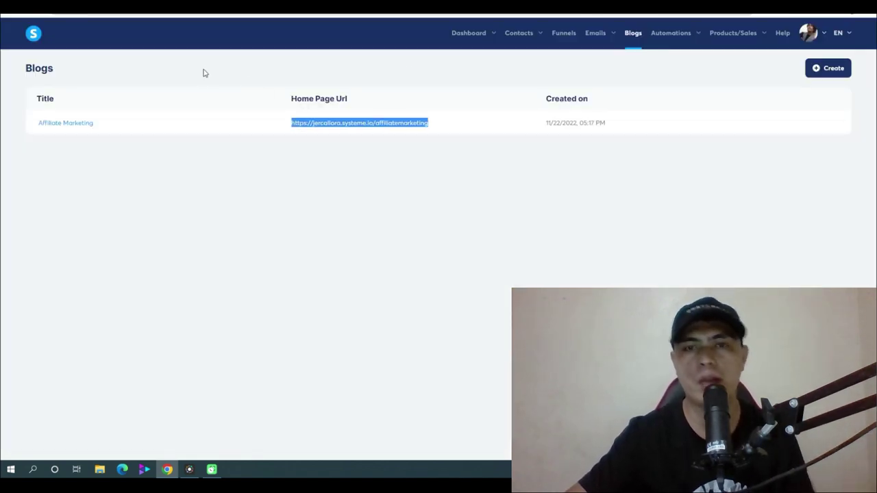
# Step: Examine the Affiliate Marketing blog's home page in systeme.io, from the header banner down to the article list
pyautogui.click(231, 45)
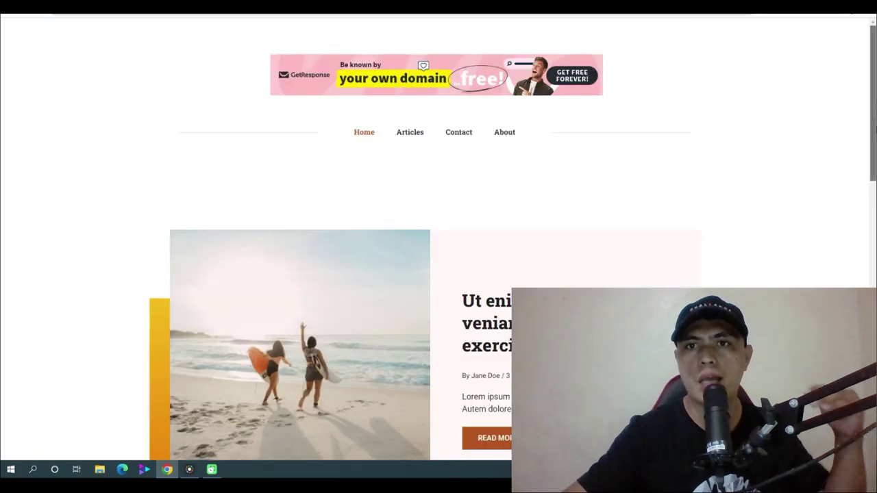
pyautogui.scroll(-6, 675, 113)
pyautogui.scroll(3, 874, 187)
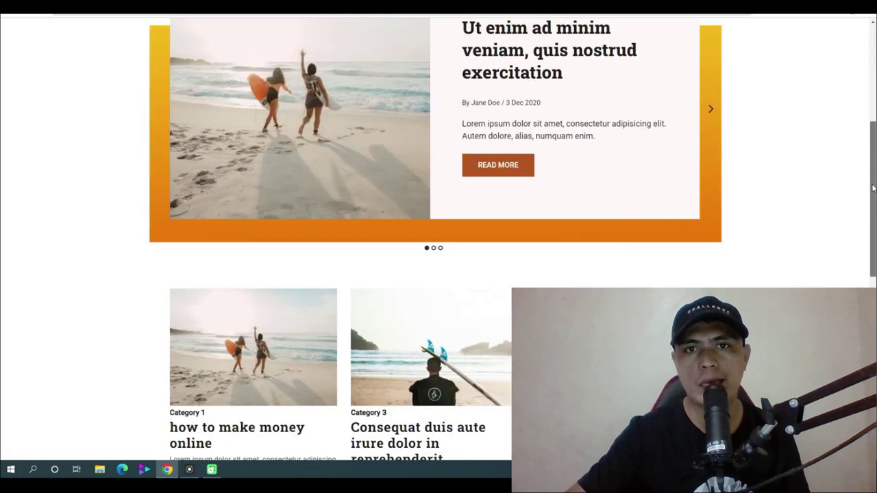
pyautogui.moveTo(874, 188); pyautogui.dragTo(868, 142)
pyautogui.scroll(2, 439, 240)
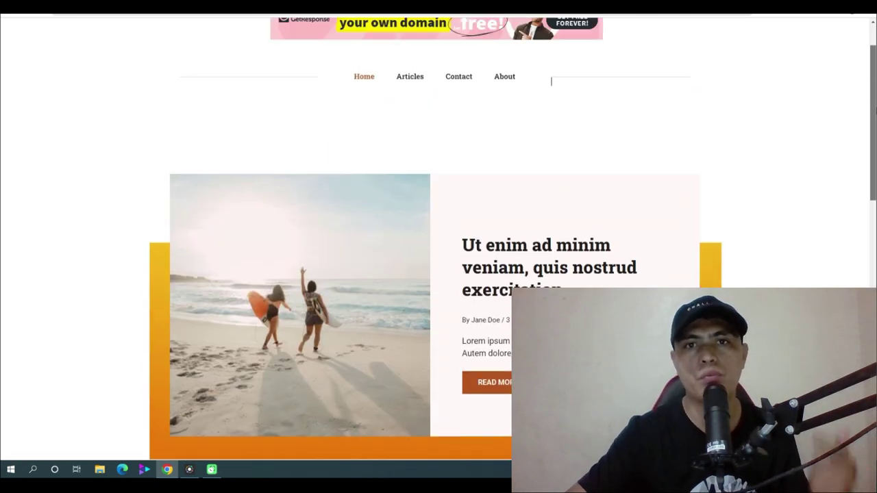
pyautogui.click(620, 8)
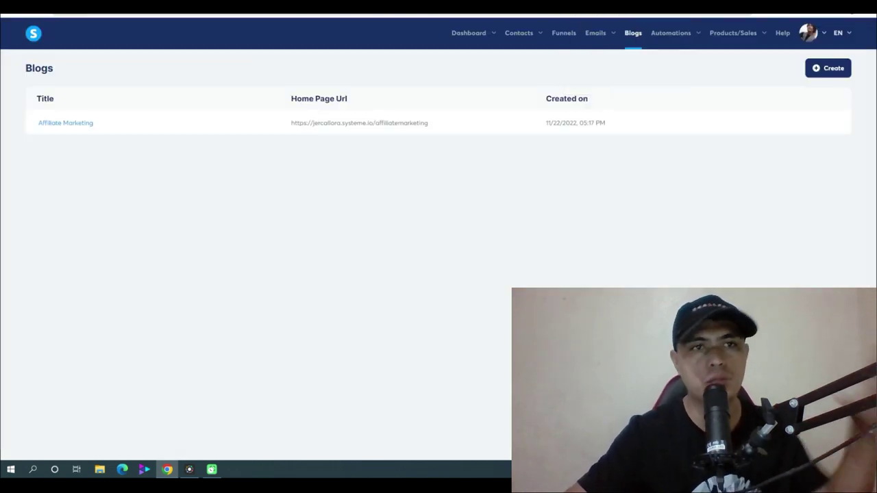
pyautogui.hotkey('ctrl', 'Tab')
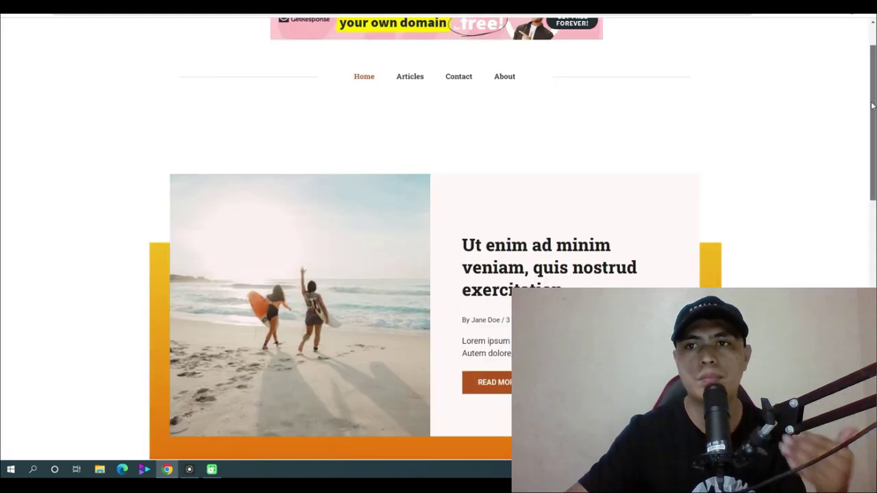
pyautogui.scroll(-5, 866, 207)
pyautogui.scroll(-1, 866, 207)
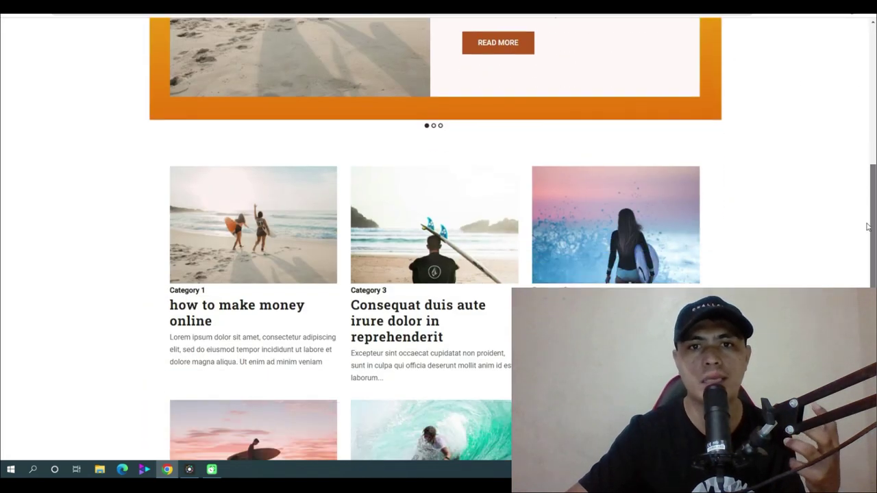
pyautogui.scroll(6, 867, 226)
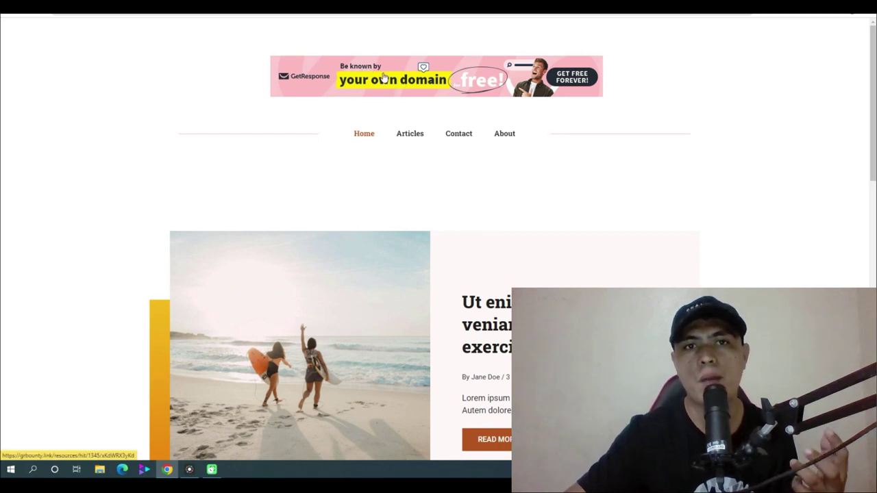
# Step: Follow the blog's GetResponse banner to its Free Website Builder page and view GetResponse's affiliate program page
pyautogui.click(438, 80)
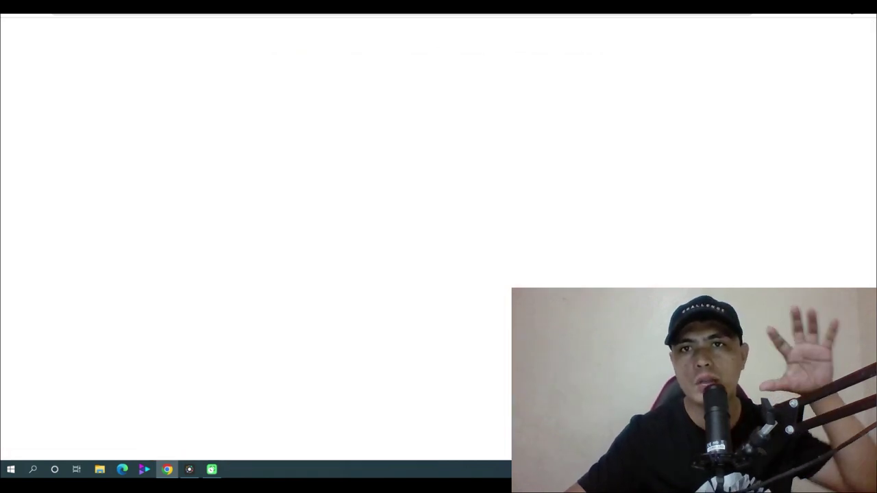
pyautogui.hotkey('ctrl', 'w')
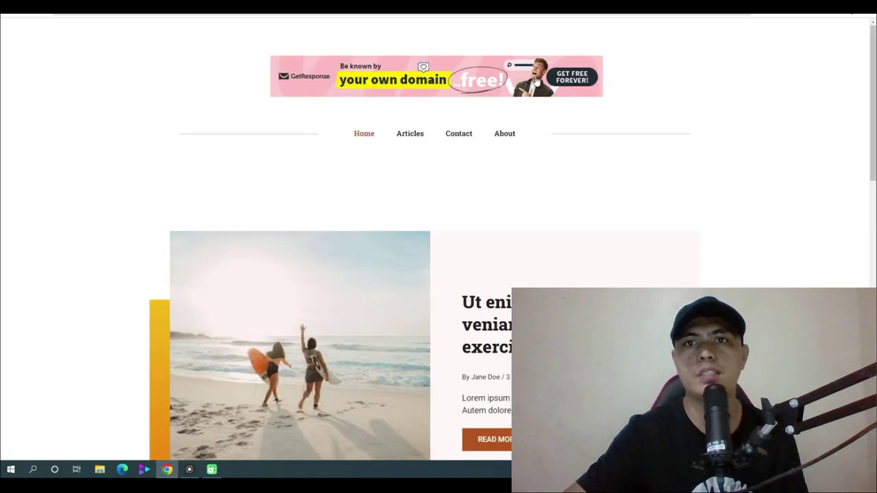
pyautogui.click(509, 80)
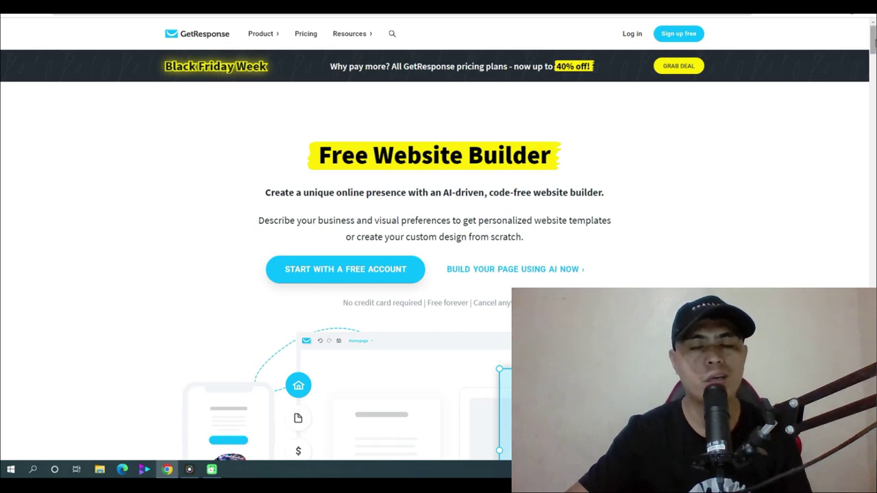
pyautogui.moveTo(873, 40); pyautogui.dragTo(873, 429)
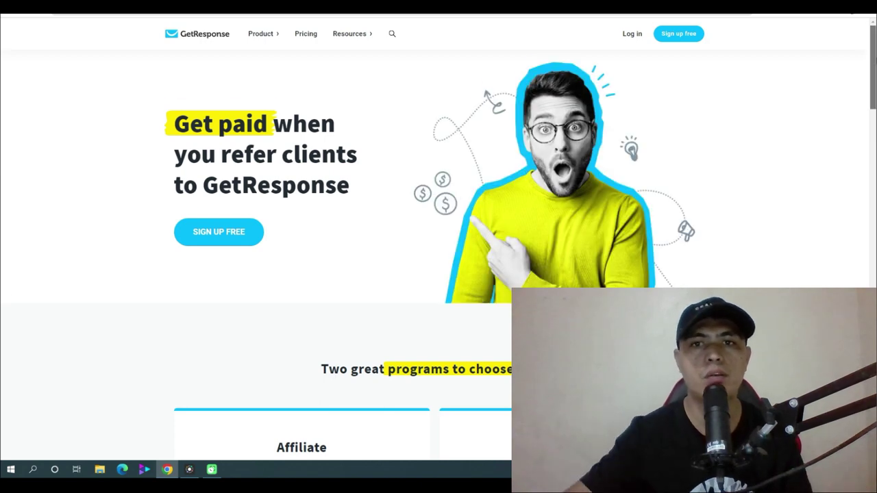
# Step: Examine the commission offers of the Recurring and Bounty programs on GetResponse's affiliate page
pyautogui.scroll(-5, 278, 182)
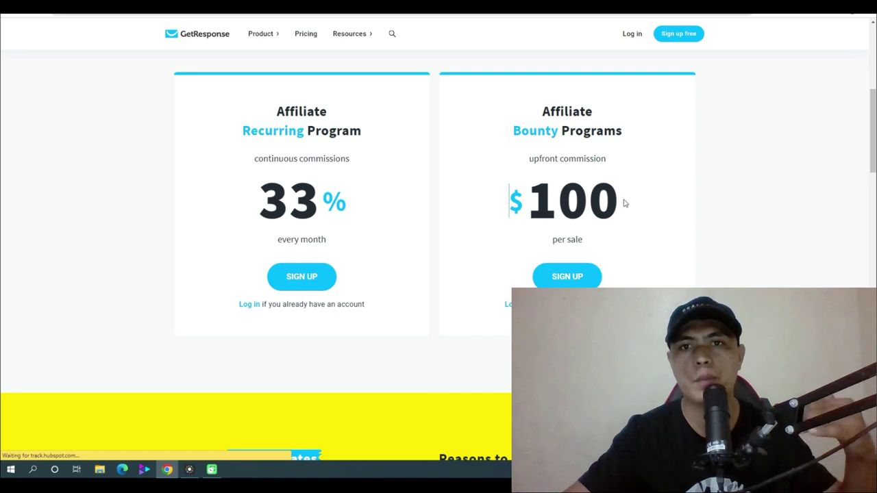
pyautogui.scroll(3, 521, 188)
pyautogui.scroll(3, 439, 242)
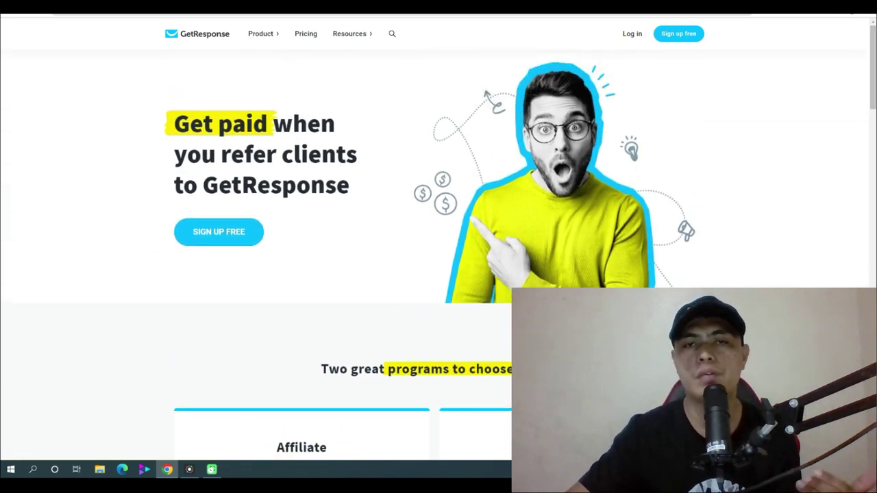
# Step: Switch to systeme.io and view the Affiliate Marketing blog's new blog post form, closing it without creating a post
pyautogui.hotkey('ctrl', 'Tab')
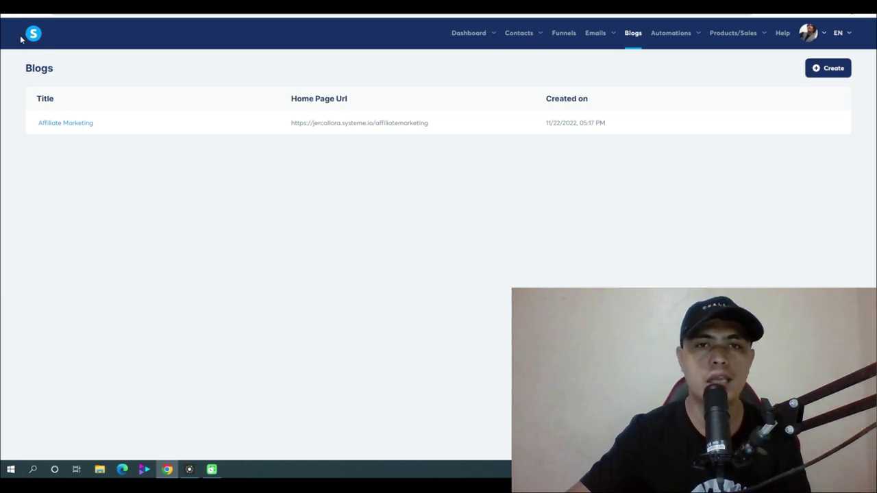
pyautogui.moveTo(653, 51)
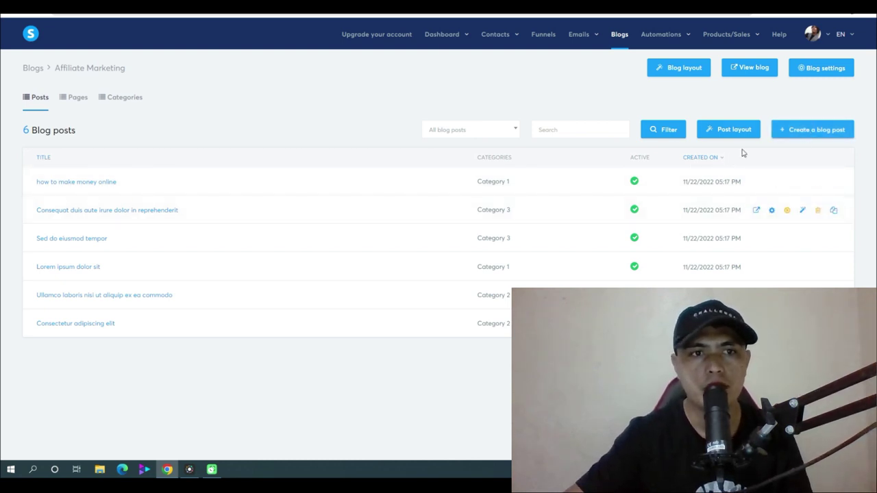
pyautogui.click(800, 136)
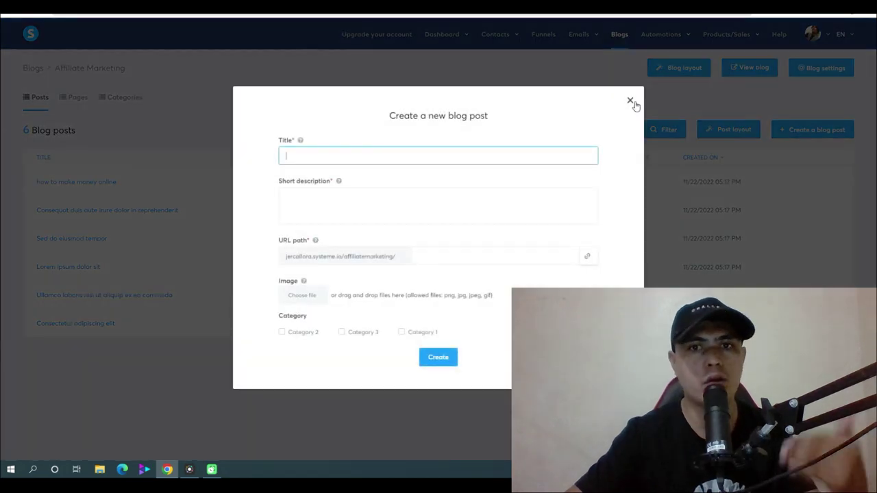
pyautogui.click(630, 101)
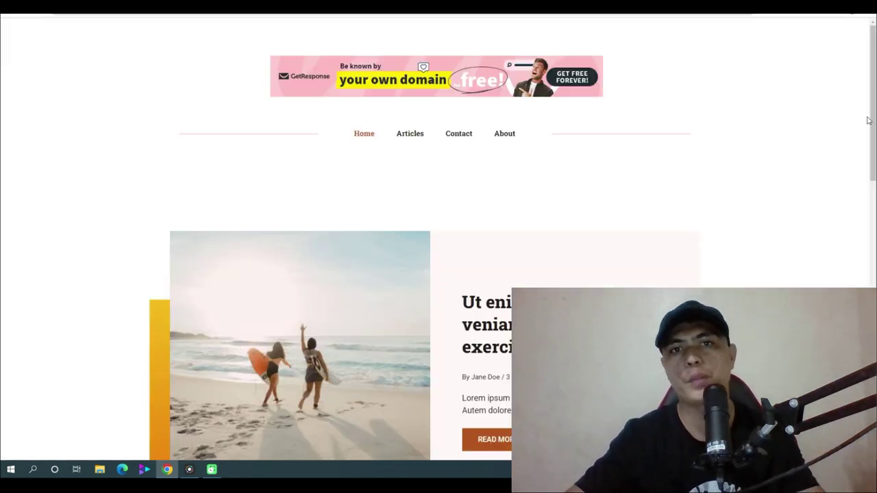
# Step: Review the published blog's home page from the GetResponse banner and featured article through the article grid to the footer
pyautogui.scroll(-1, 873, 102)
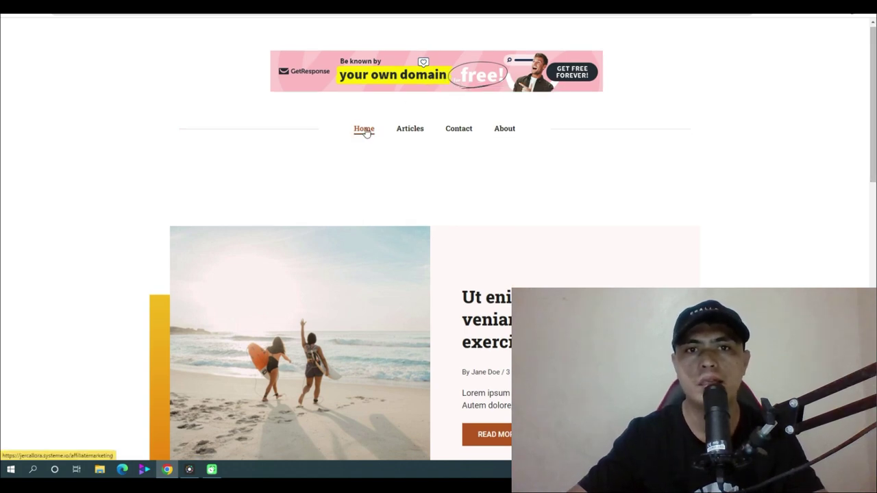
pyautogui.scroll(-2, 842, 137)
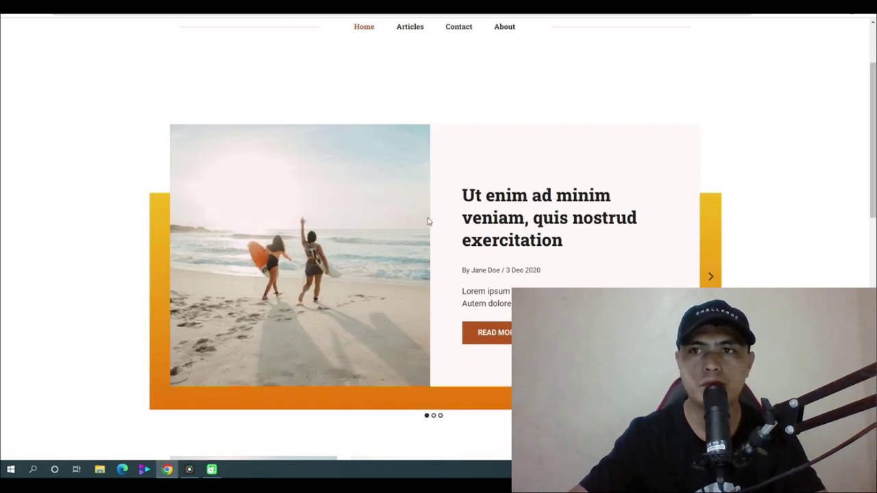
pyautogui.scroll(-6, 438, 240)
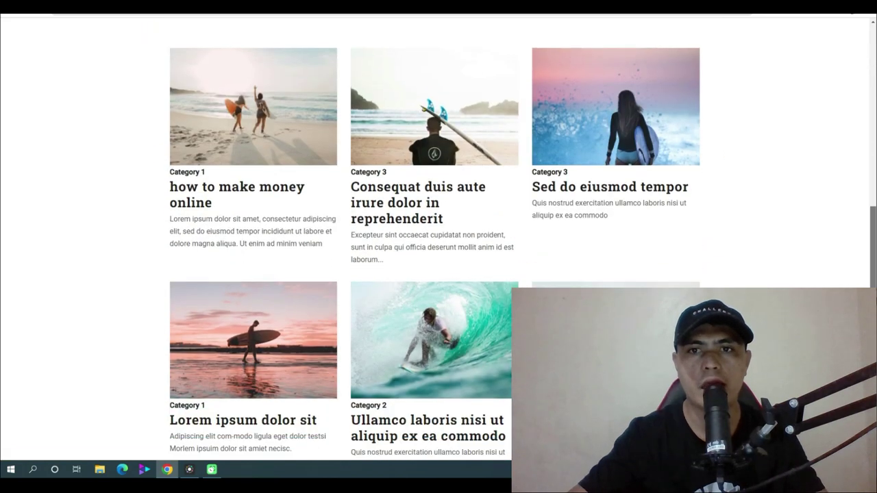
pyautogui.scroll(-2, 439, 240)
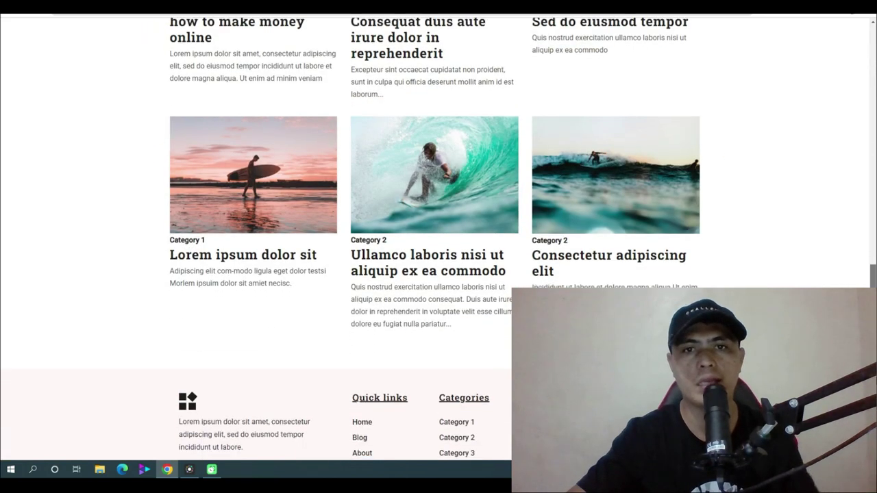
pyautogui.scroll(-1, 438, 240)
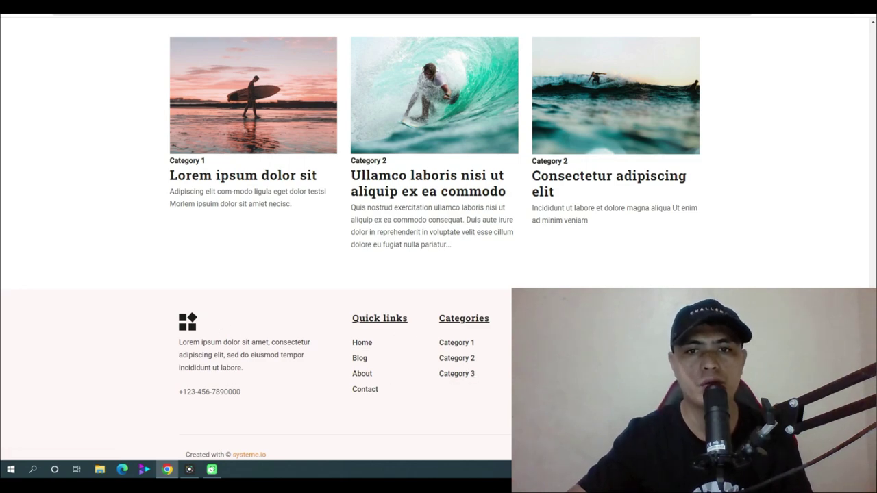
pyautogui.scroll(-1, 415, 390)
pyautogui.scroll(15, 439, 240)
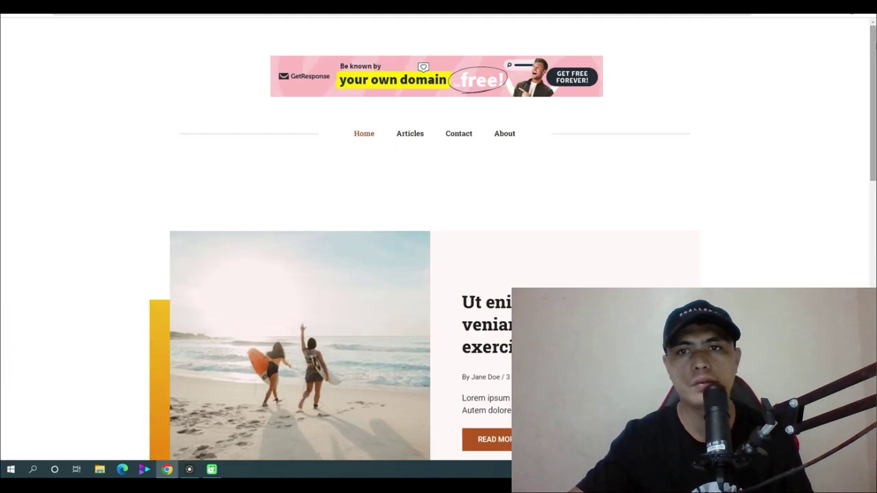